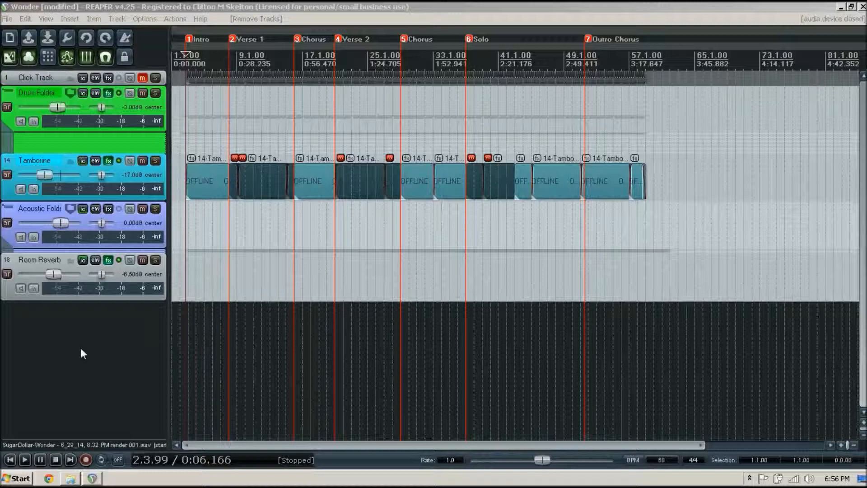
Step: Import the audio file SugarDollar-Wonder - 6_29_14, 8.32 PM from the guitar solo folder onto a new track below Room Reverb and enlarge that track
click(70, 478)
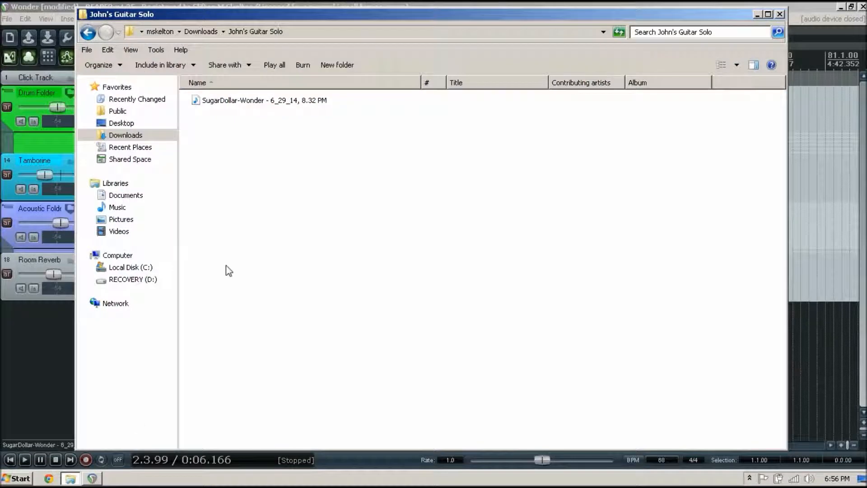
click(223, 102)
drag(223, 102, 39, 315)
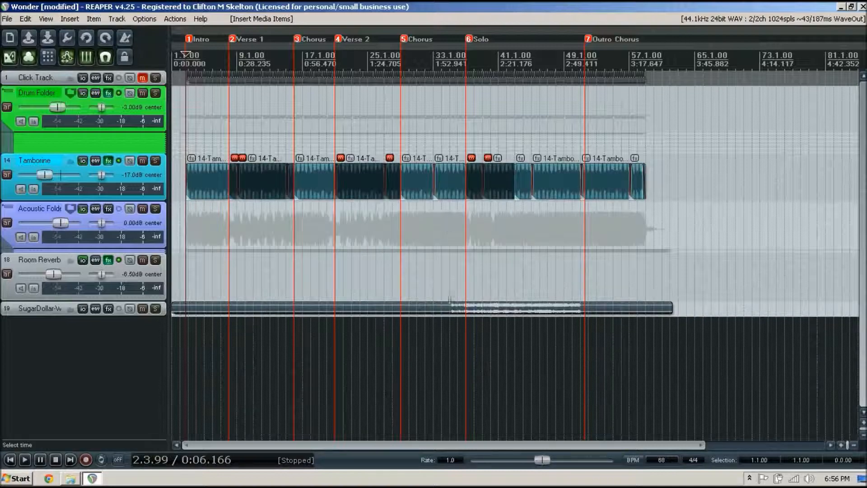
drag(109, 350, 109, 370)
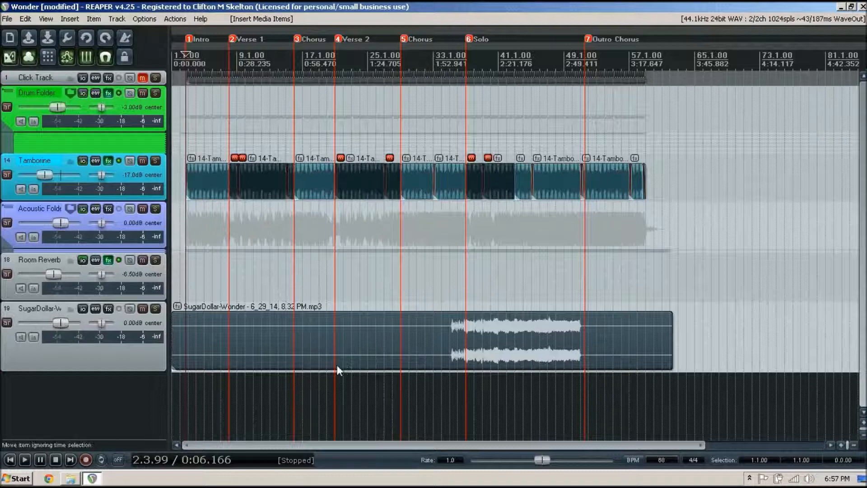
Step: Render the imported SugarDollar-Wonder track to a mono stem track, muting the original
click(272, 337)
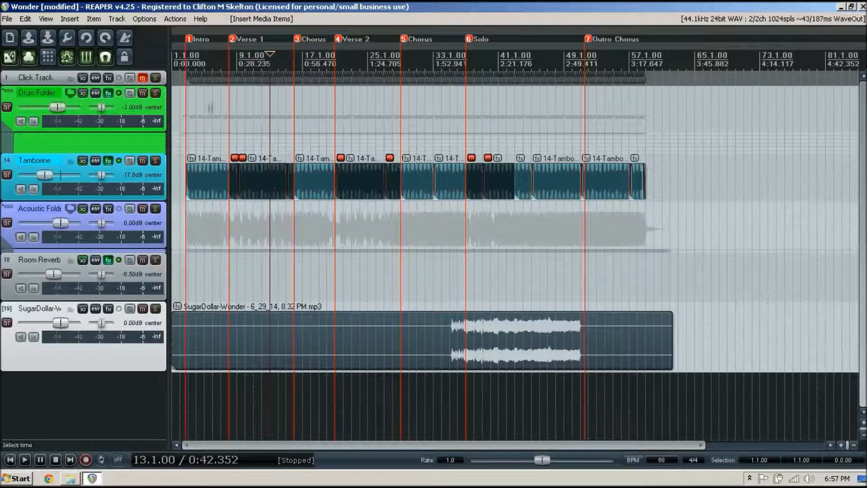
click(116, 19)
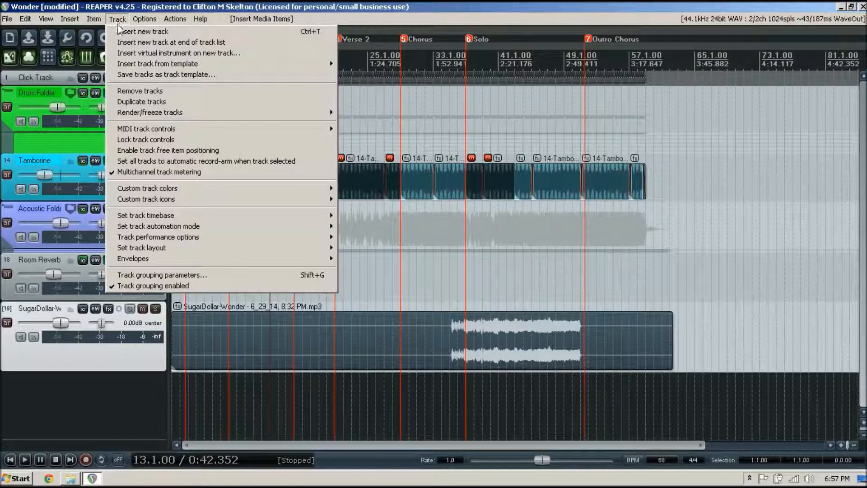
mouse_move(139, 117)
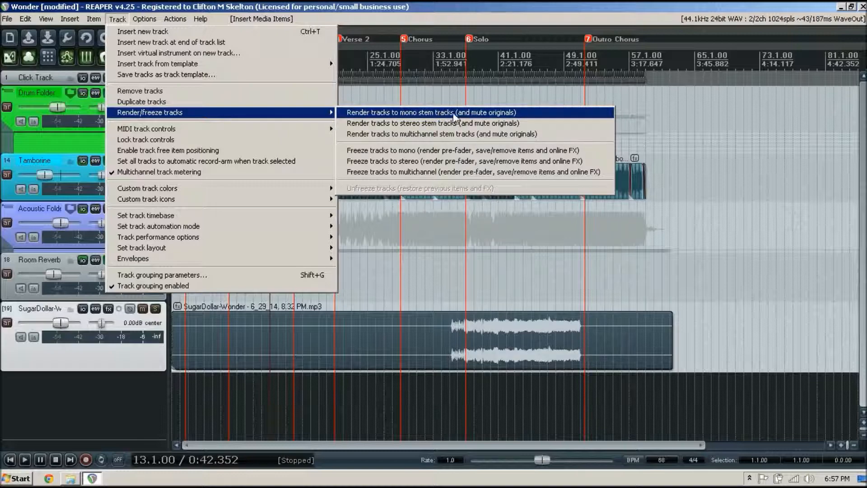
click(416, 113)
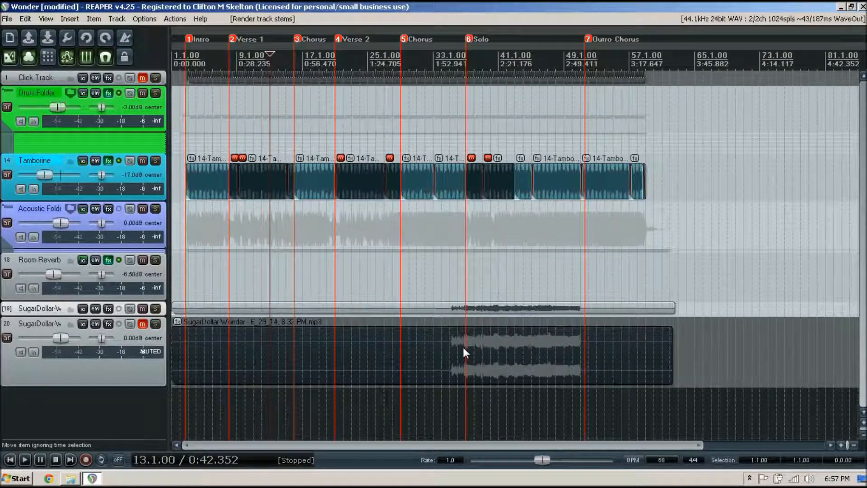
Step: Enlarge the new mono stem track and remove the muted original stereo track below it
drag(122, 315, 135, 373)
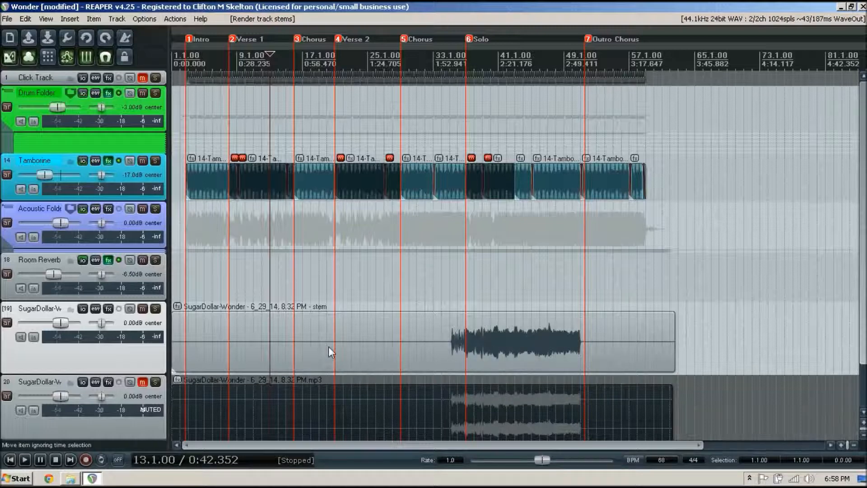
right_click(141, 424)
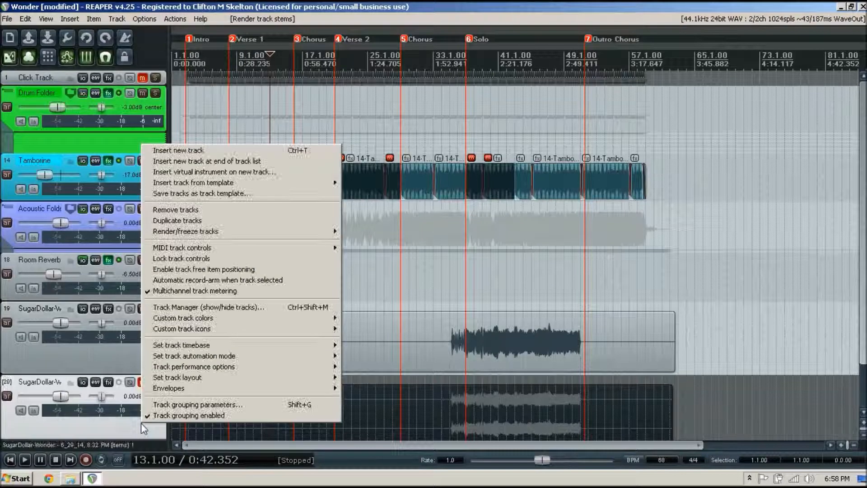
click(175, 210)
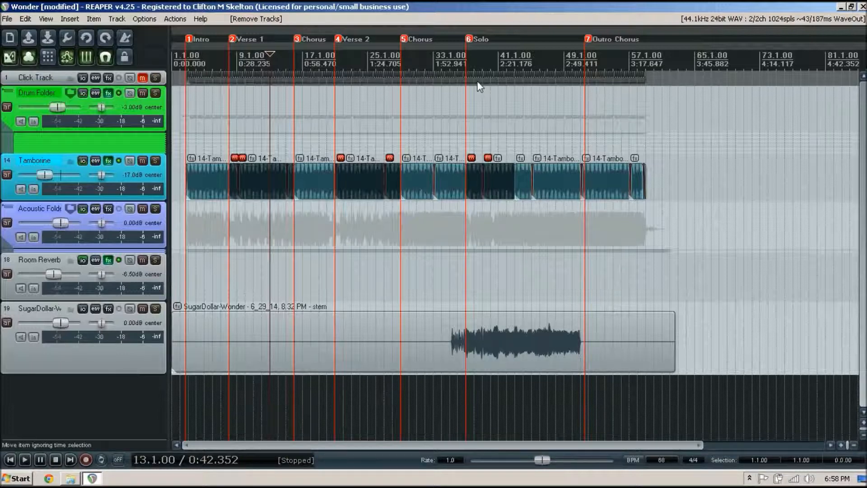
Step: Set the time selection from the Solo marker to the Outro Chorus marker and split the stem at both boundaries
drag(466, 66, 585, 66)
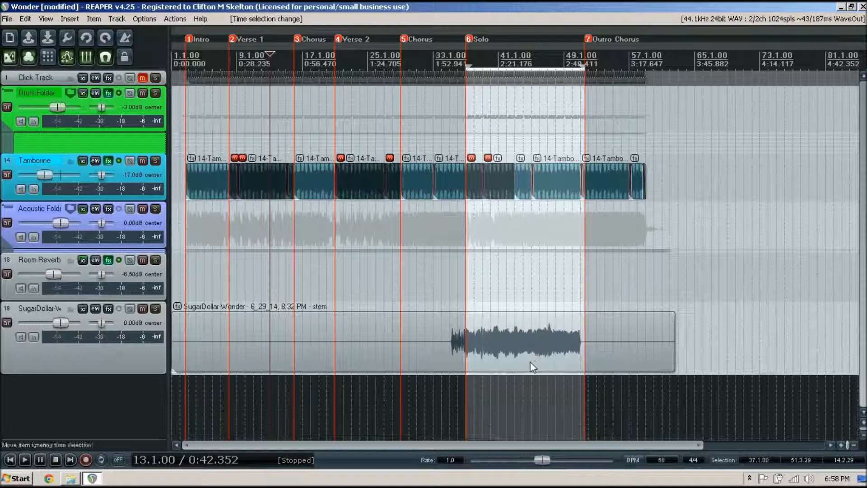
mouse_move(702, 443)
mouse_down()
mouse_move(521, 445)
mouse_move(679, 445)
mouse_move(569, 453)
mouse_move(596, 444)
mouse_move(675, 444)
mouse_move(559, 455)
mouse_move(533, 446)
mouse_move(616, 445)
mouse_up()
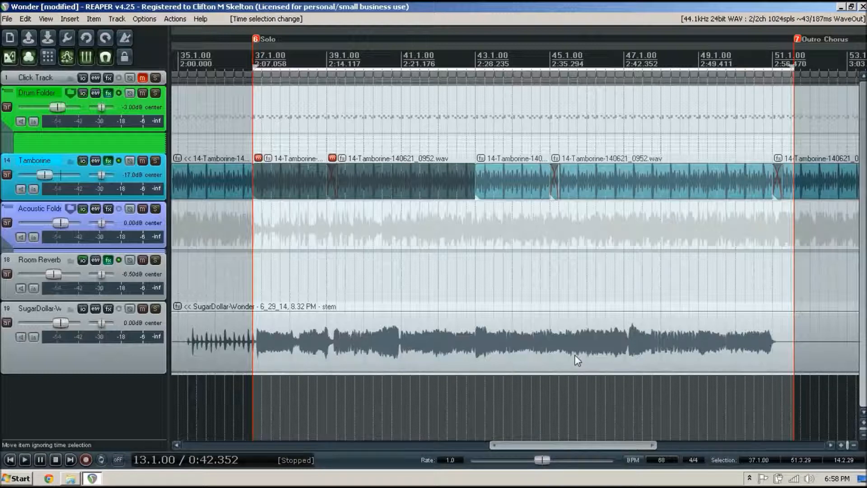
click(794, 369)
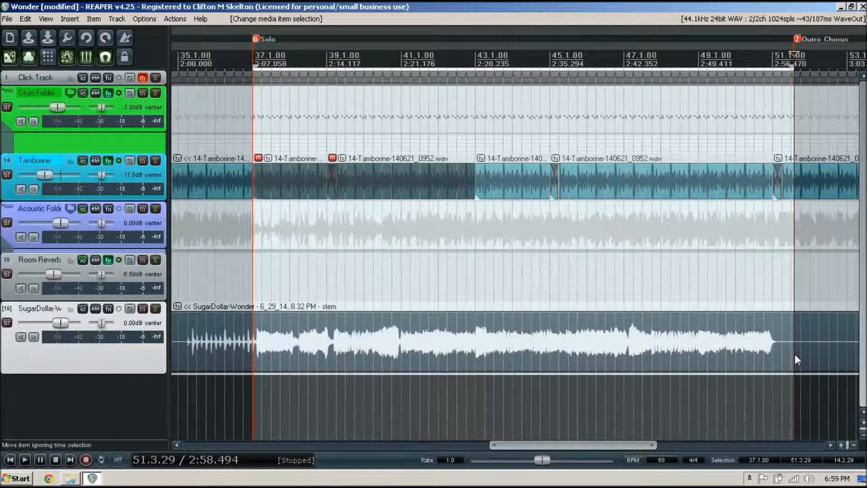
key(s)
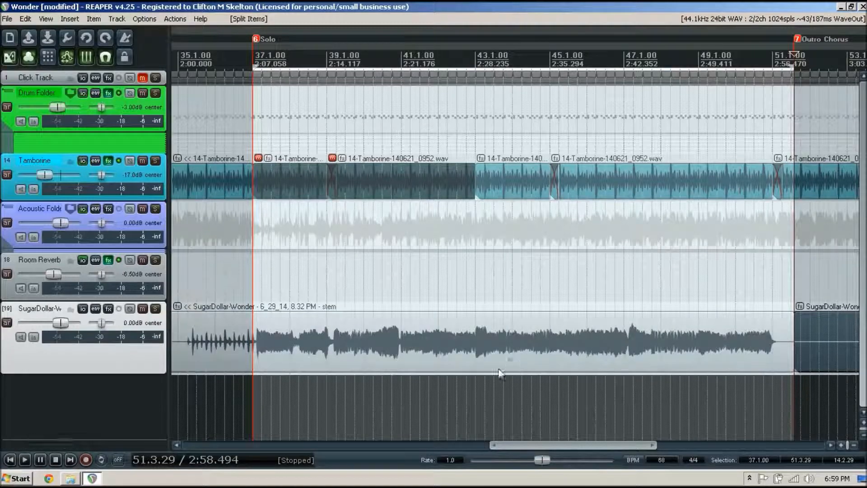
click(253, 358)
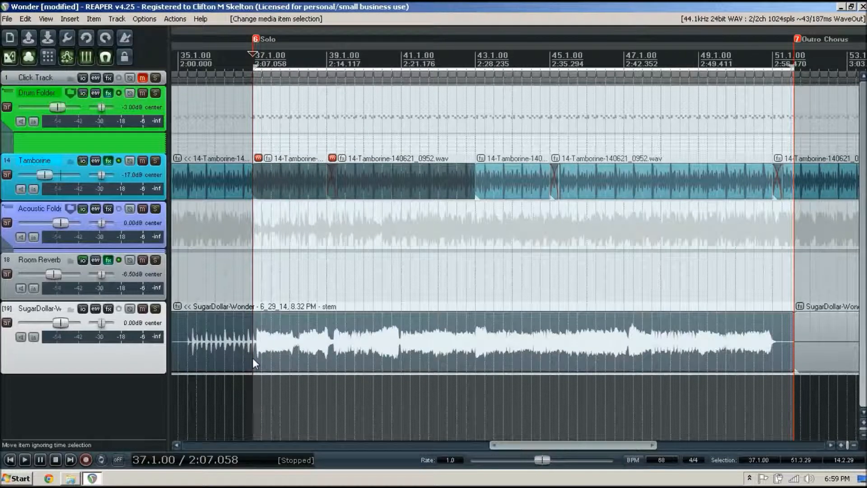
key(s)
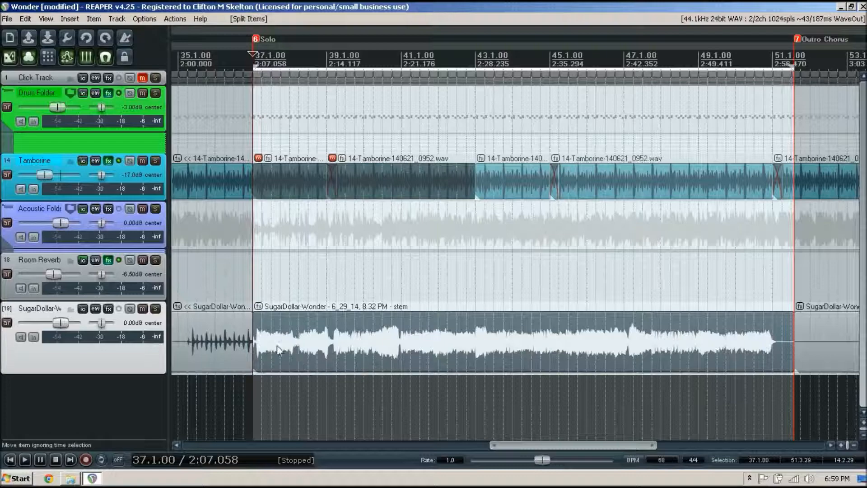
Step: Delete the stem pieces after and before the Solo section, keeping only the solo clip
drag(531, 445, 508, 447)
drag(435, 446, 180, 420)
drag(587, 445, 707, 444)
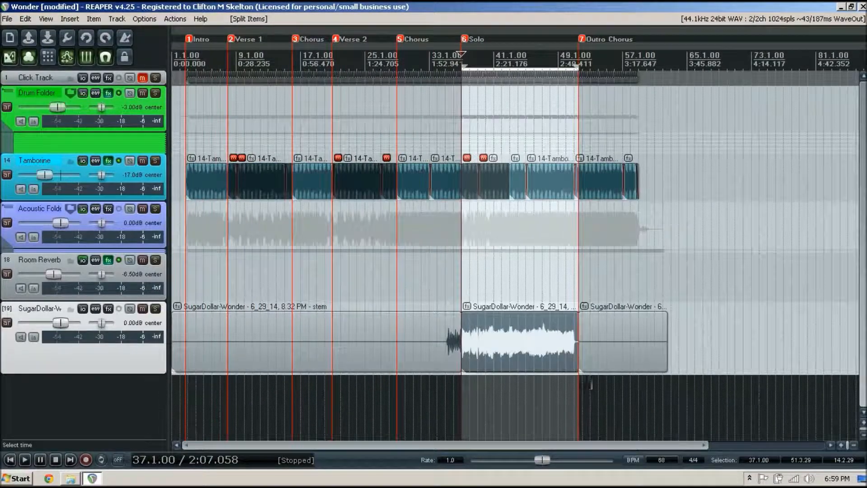
click(615, 361)
key(Delete)
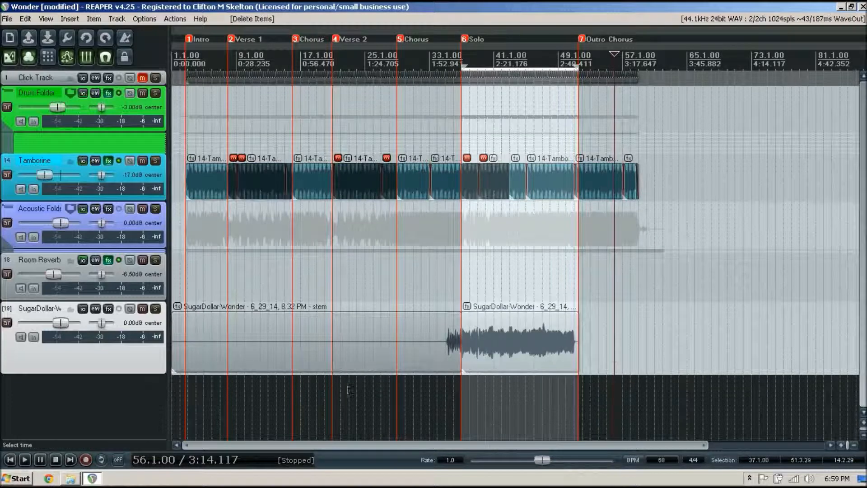
click(339, 357)
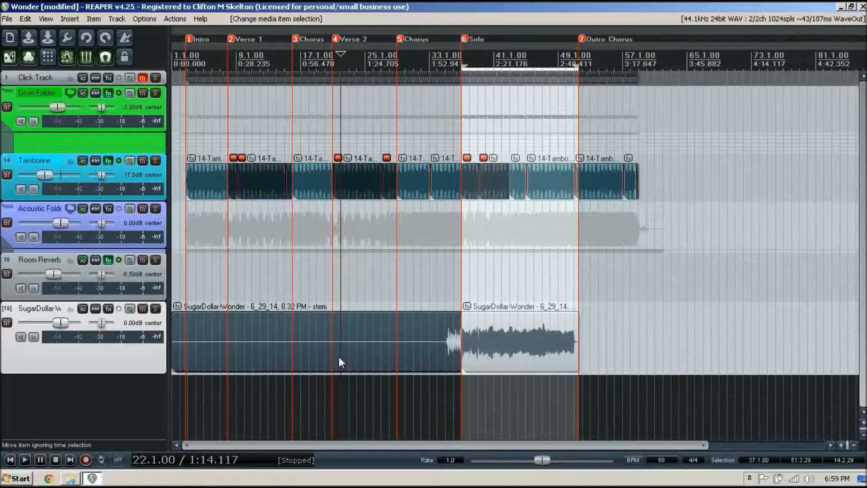
key(Delete)
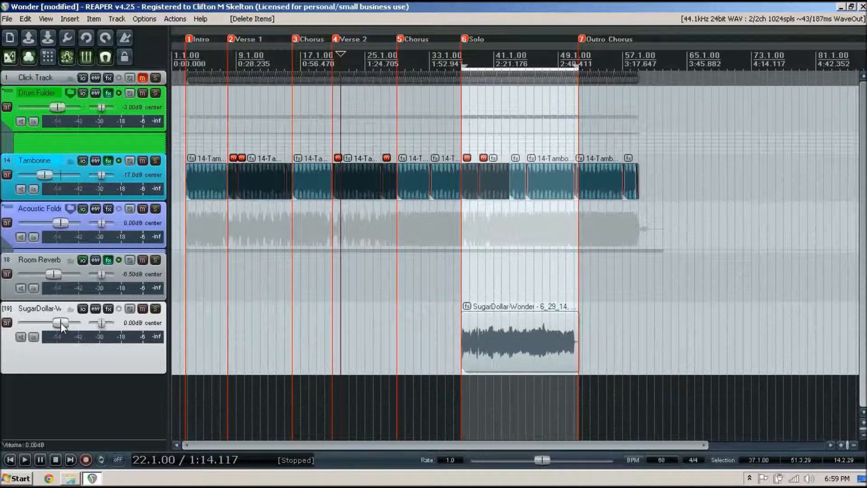
Step: Lower the stem track's volume to -inf dB and give the solo clip a fade-out over its silent tail and a short fade-in
drag(61, 323, 2, 327)
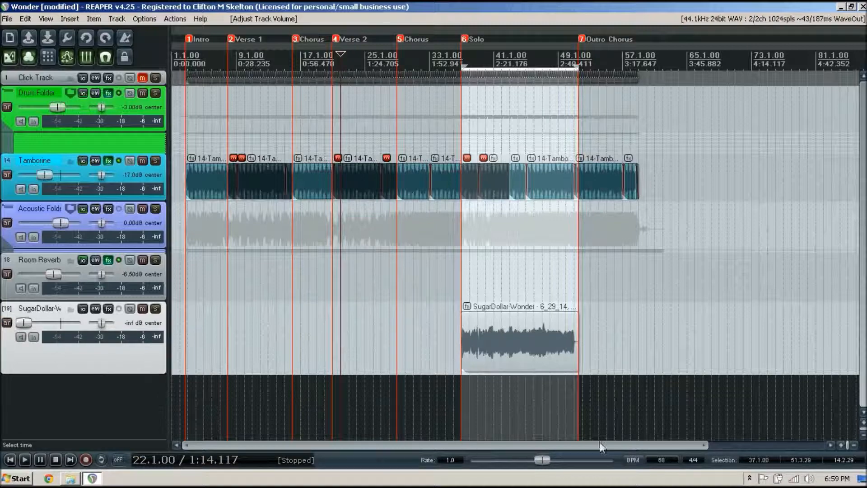
mouse_move(707, 446)
mouse_down()
mouse_move(425, 447)
mouse_move(661, 446)
mouse_move(436, 447)
mouse_move(641, 447)
mouse_up()
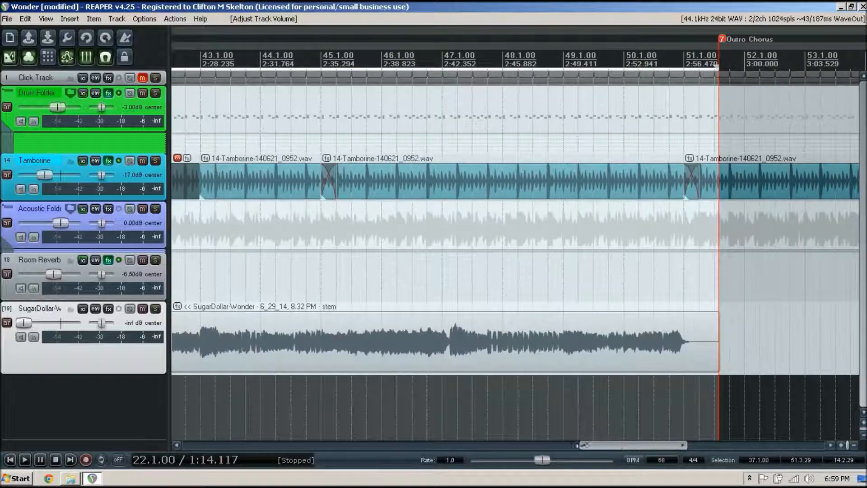
drag(579, 446, 524, 449)
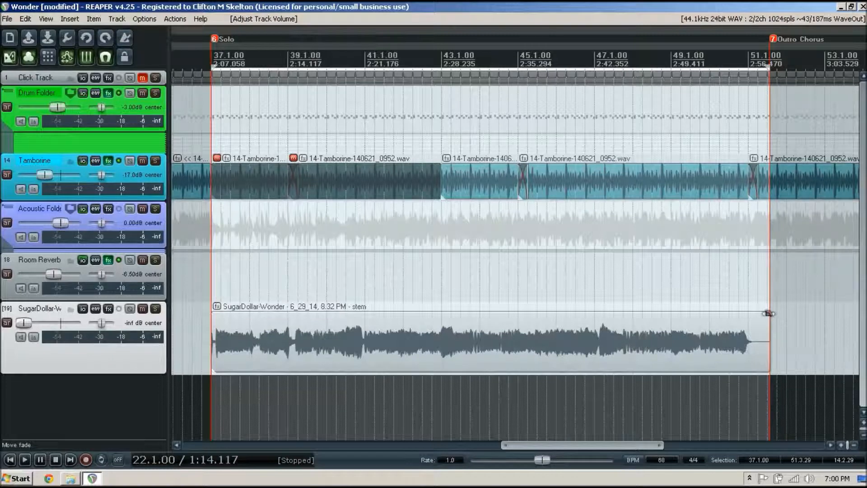
drag(768, 313, 742, 312)
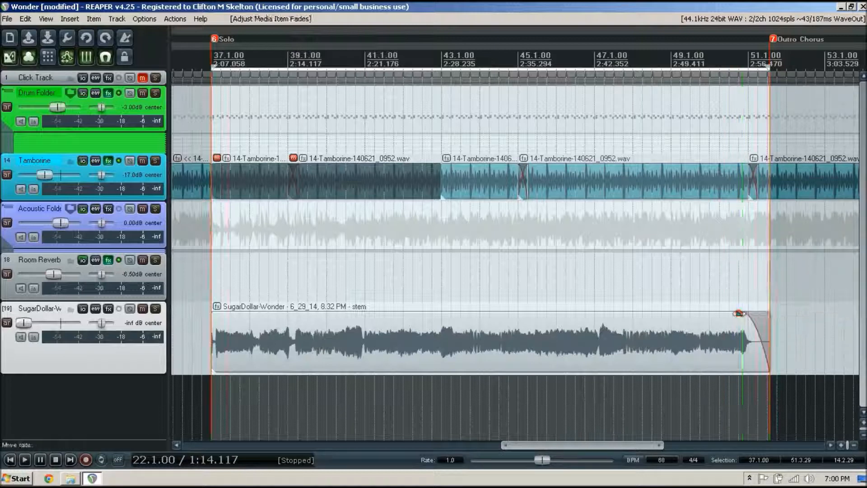
drag(213, 313, 222, 312)
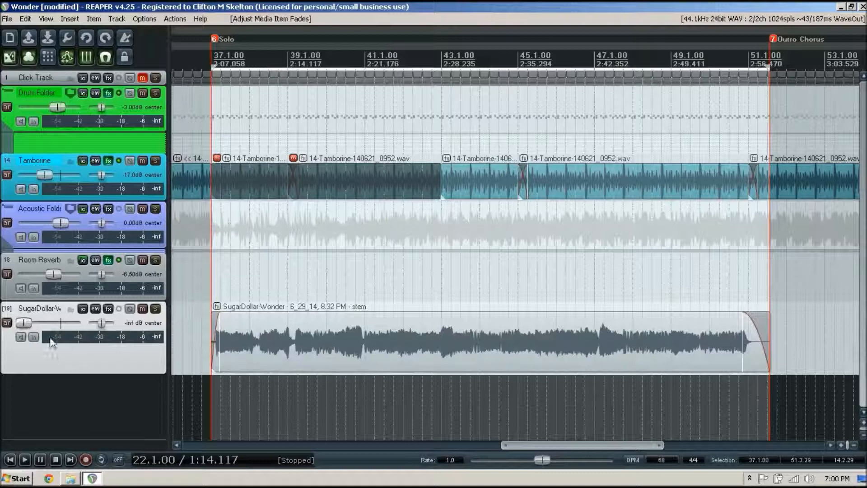
Step: Play from 36.4.00, just before the solo, while raising the stem track's volume to 0.00 dB, and stop playback
click(202, 391)
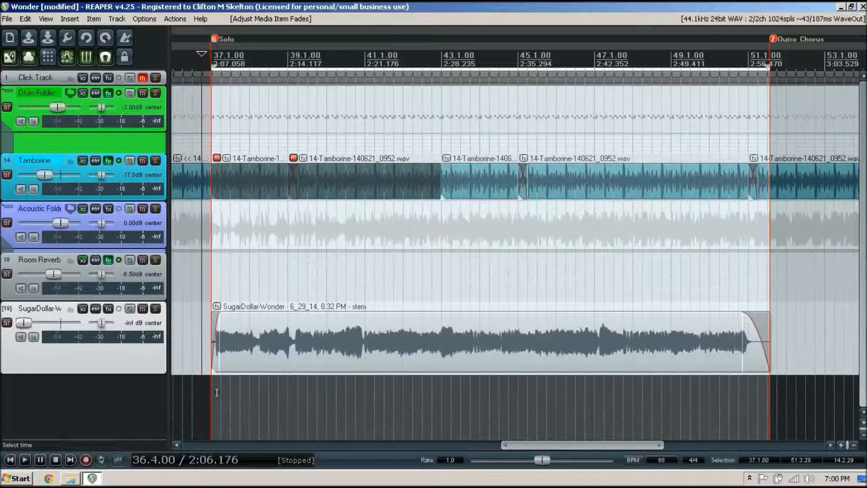
key(space)
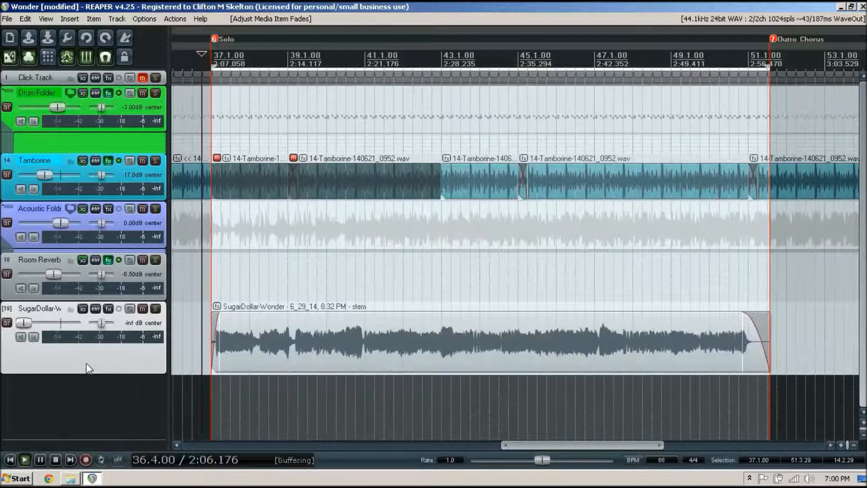
drag(21, 323, 50, 323)
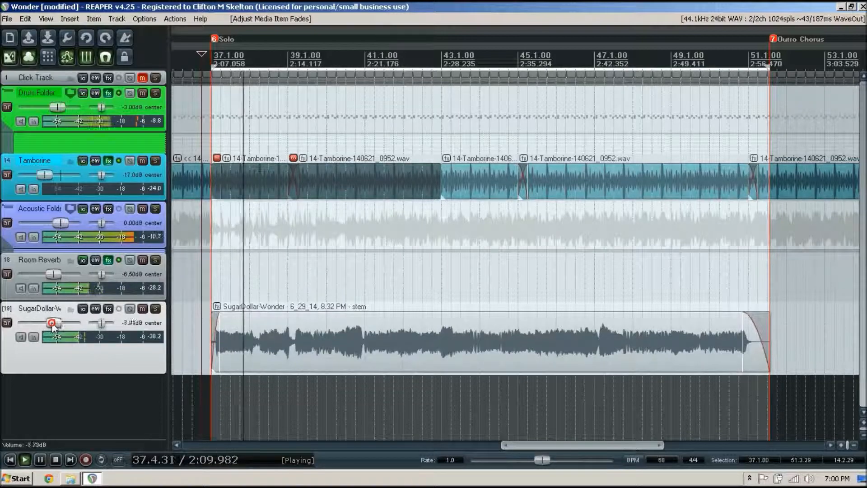
double_click(52, 323)
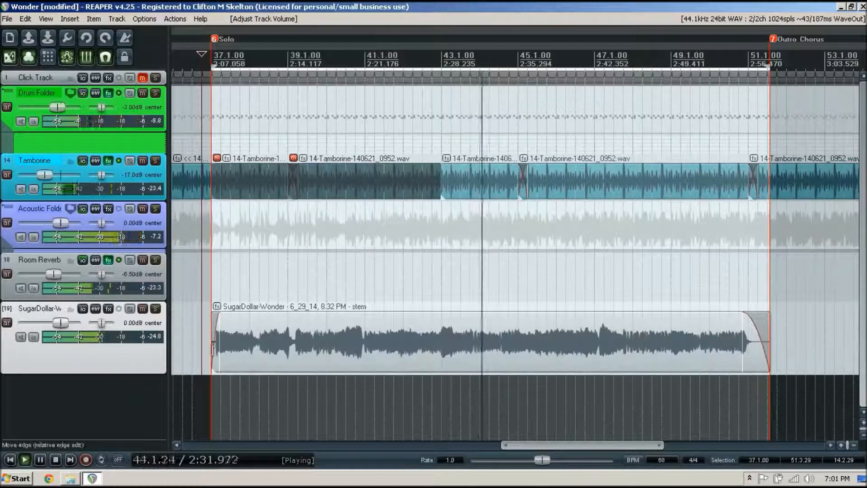
key(space)
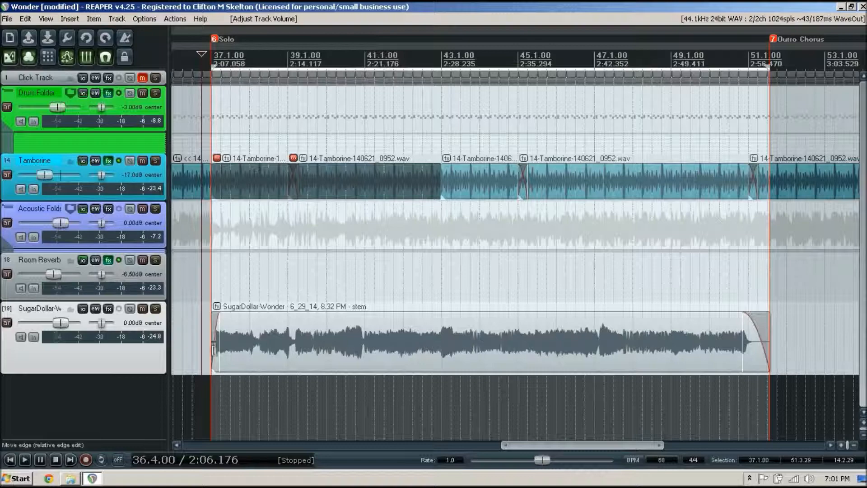
Step: Show the mixer and play the solo from 36.4.00 to check the stem track's level against the other tracks
key(ctrl+m)
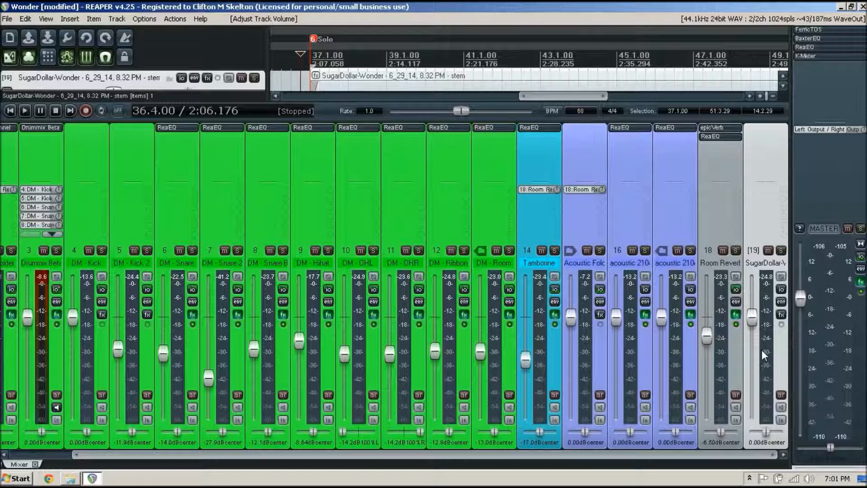
key(space)
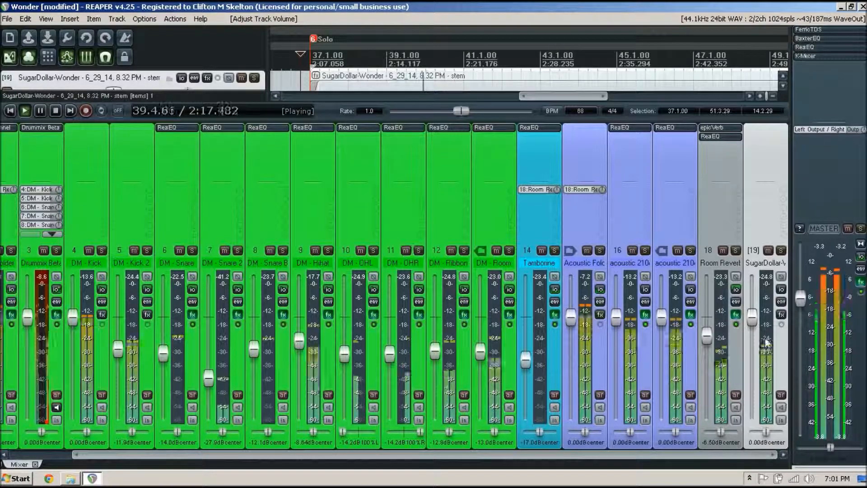
key(space)
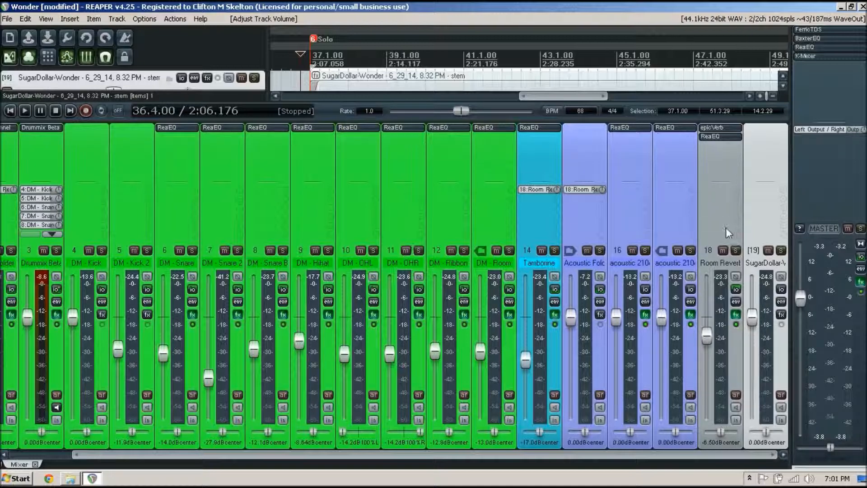
Step: Add the JS Utility/volume effect to the stem track, raise its dB adjustment, and play from 36.4.00 to check the level
double_click(762, 131)
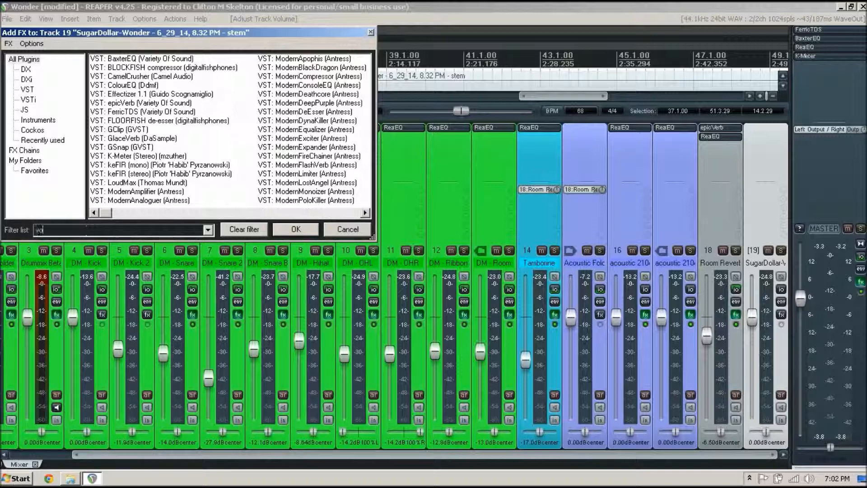
text(me)
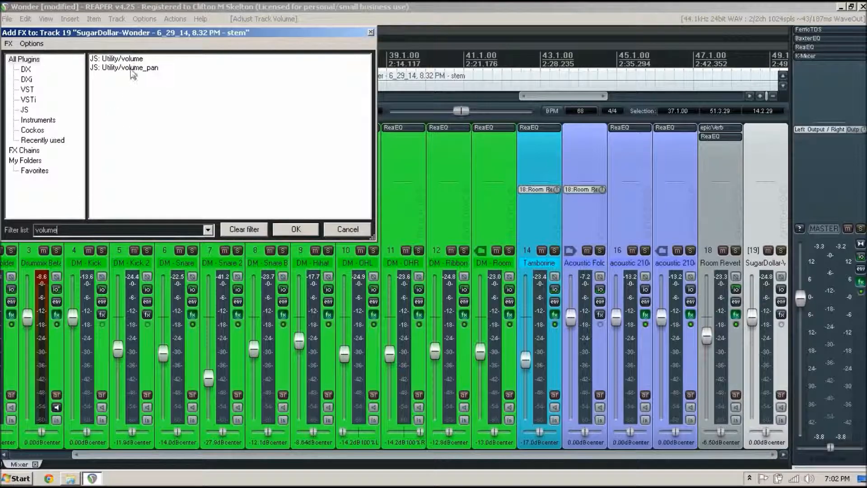
double_click(126, 65)
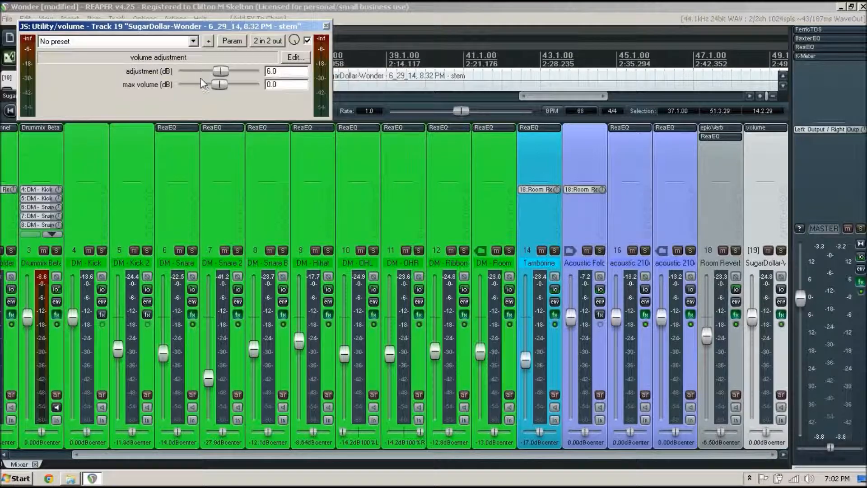
double_click(293, 71)
click(328, 25)
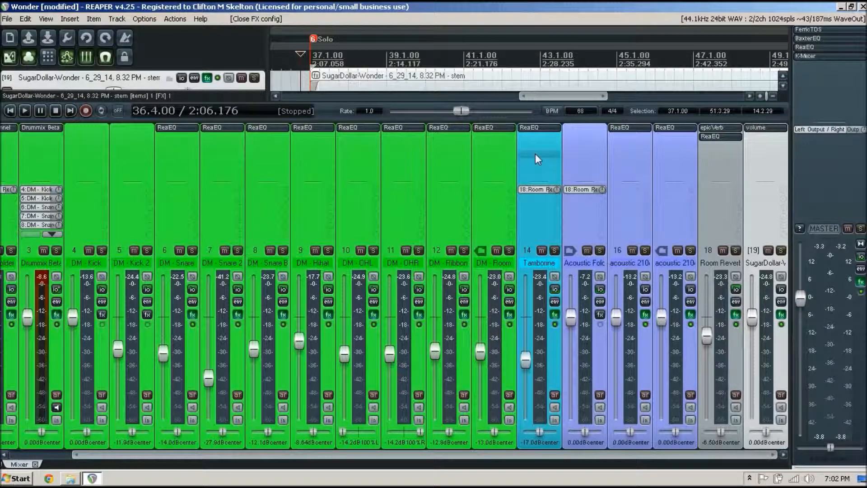
key(space)
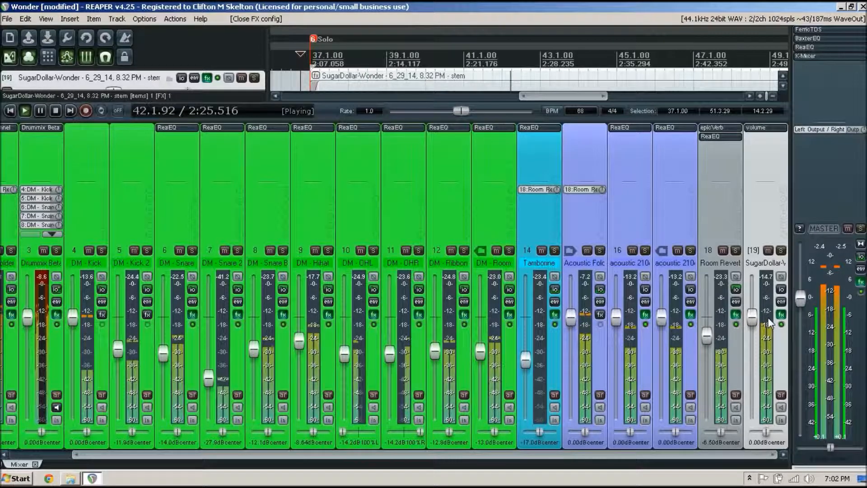
key(space)
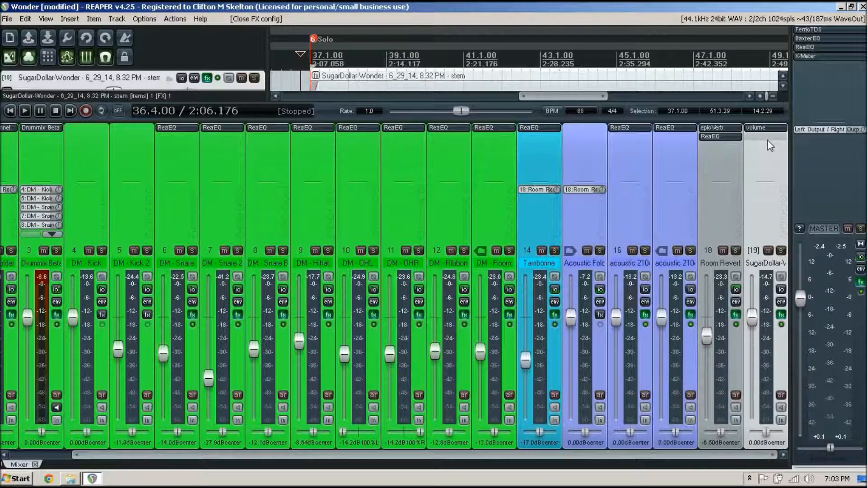
Step: Solo the stem track and set its volume effect's adjustment to 10.0 dB while playing from 36.4.00, and stop playback
click(781, 251)
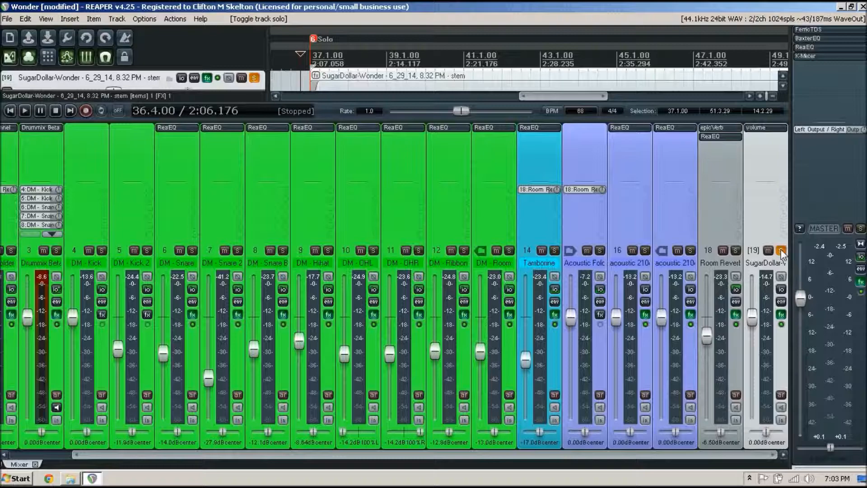
click(782, 250)
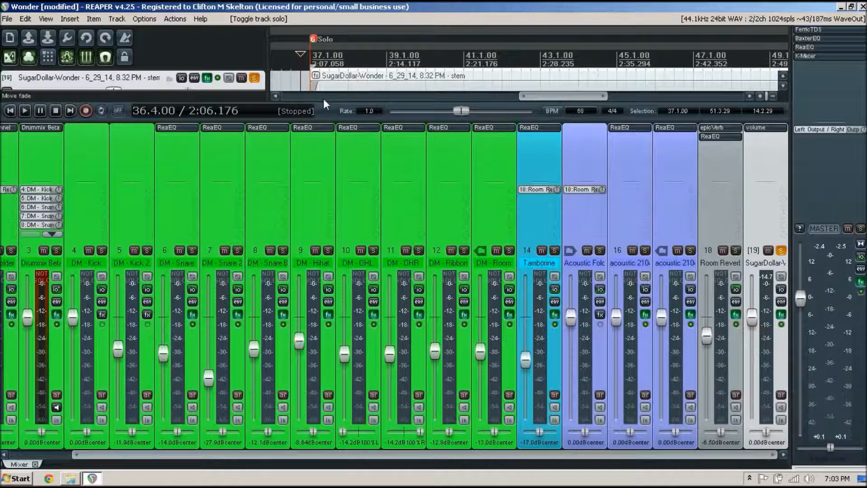
key(space)
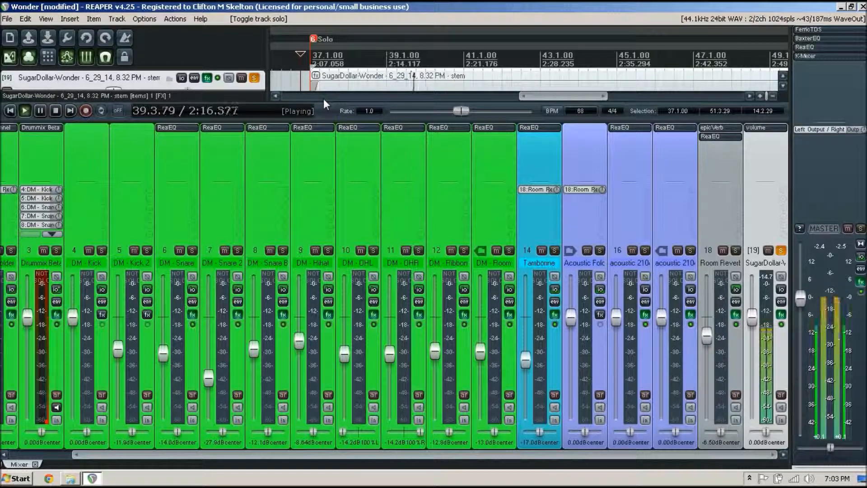
click(773, 135)
click(286, 70)
text(12)
key(Return)
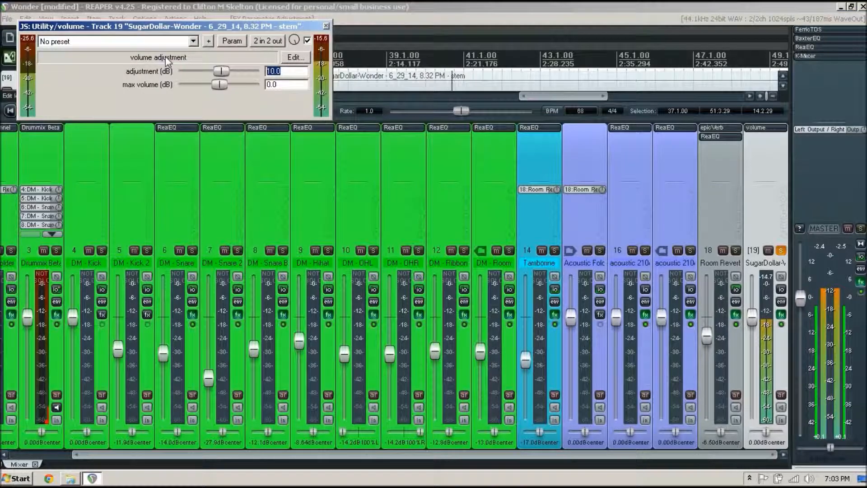
click(325, 25)
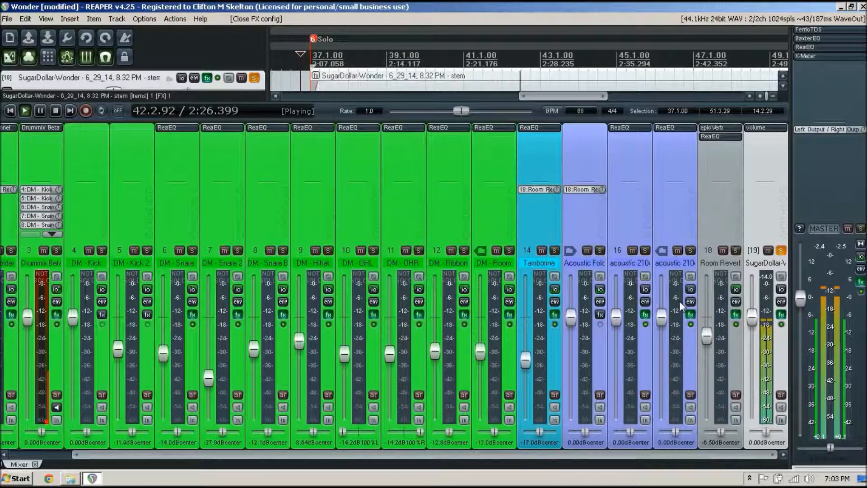
key(space)
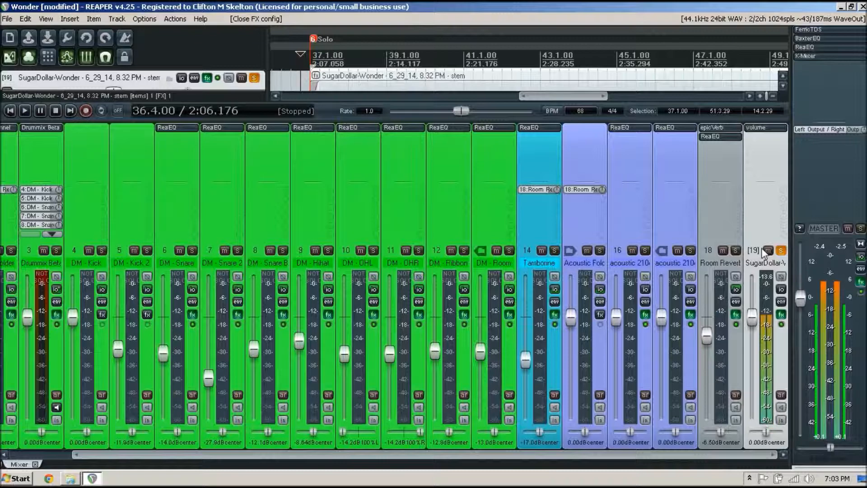
Step: Add the TAL Tube plug-in after the volume effect on the stem track and audition the soloed guitar
double_click(752, 137)
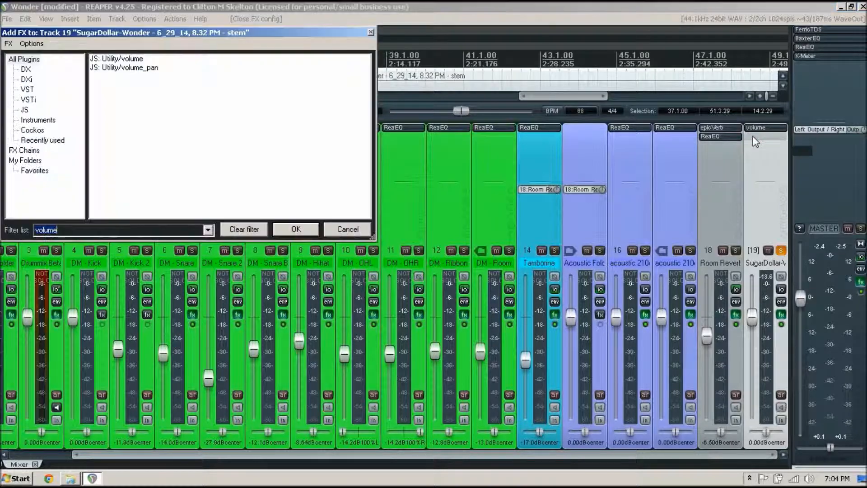
click(259, 227)
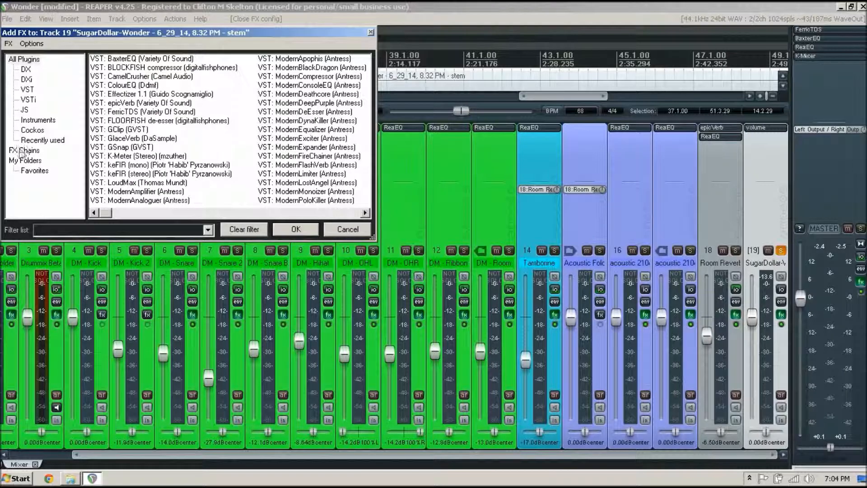
click(32, 141)
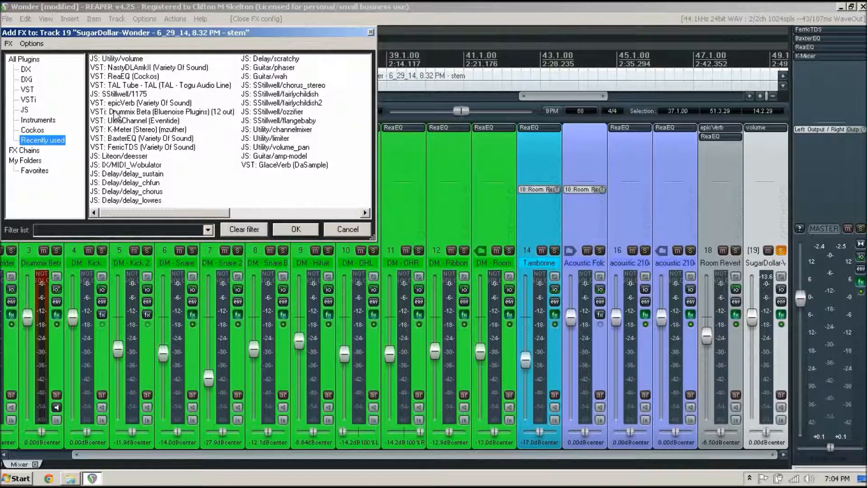
double_click(125, 86)
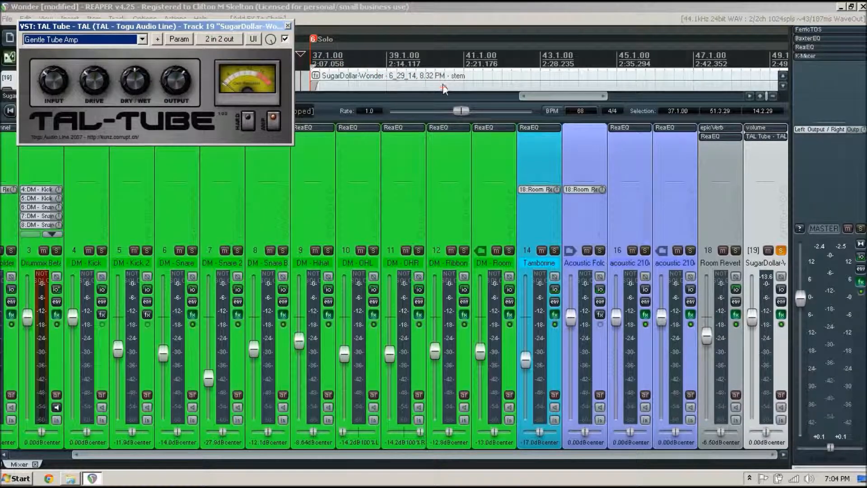
drag(442, 88, 439, 87)
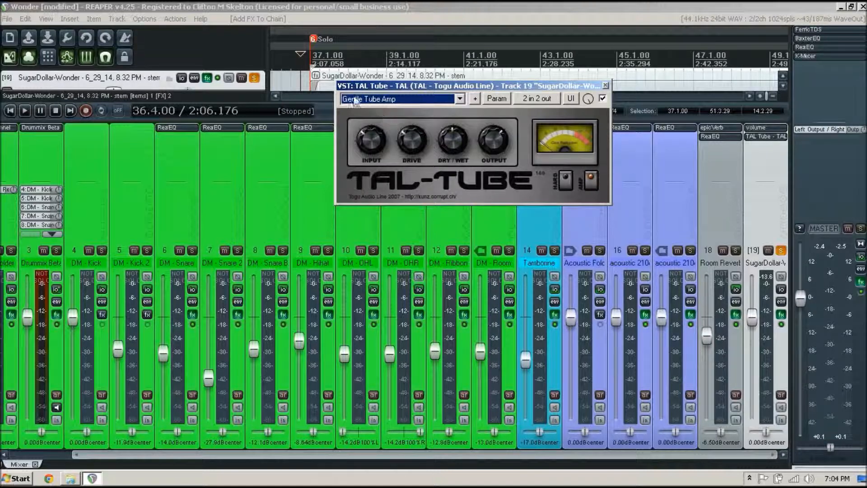
click(606, 86)
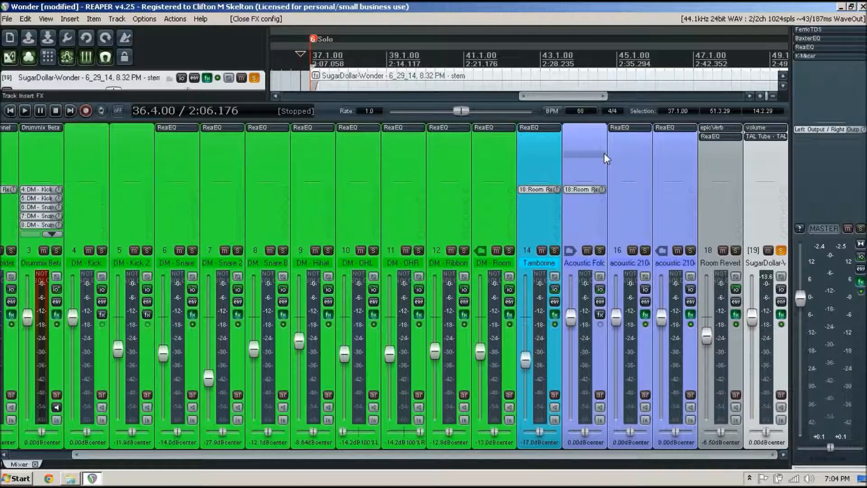
key(space)
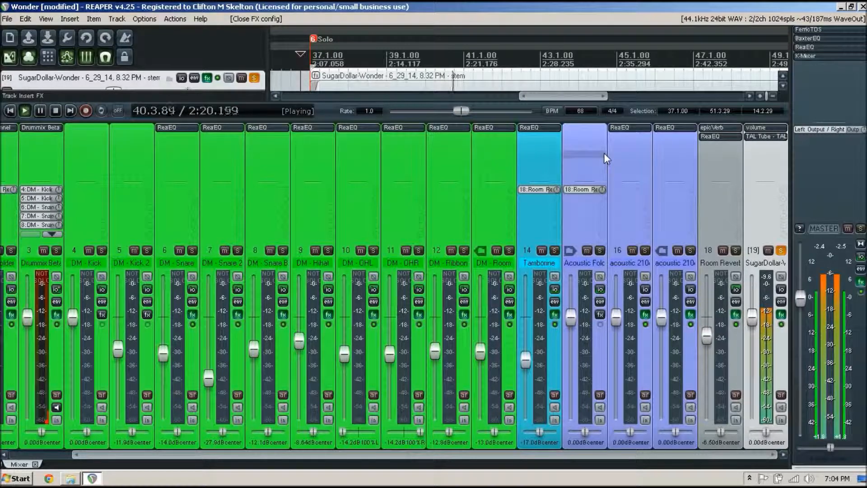
key(space)
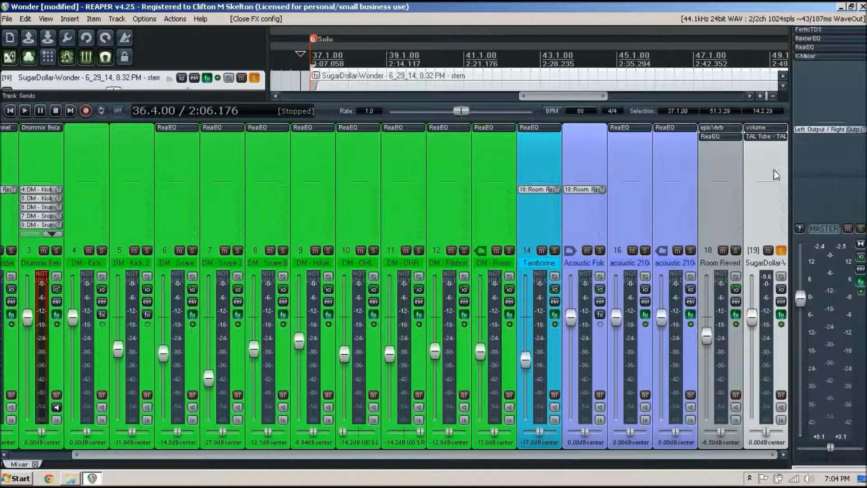
Step: Add ReaEQ to the stem track with the stock - Basic 100 HPF preset and listen to the soloed guitar
double_click(766, 153)
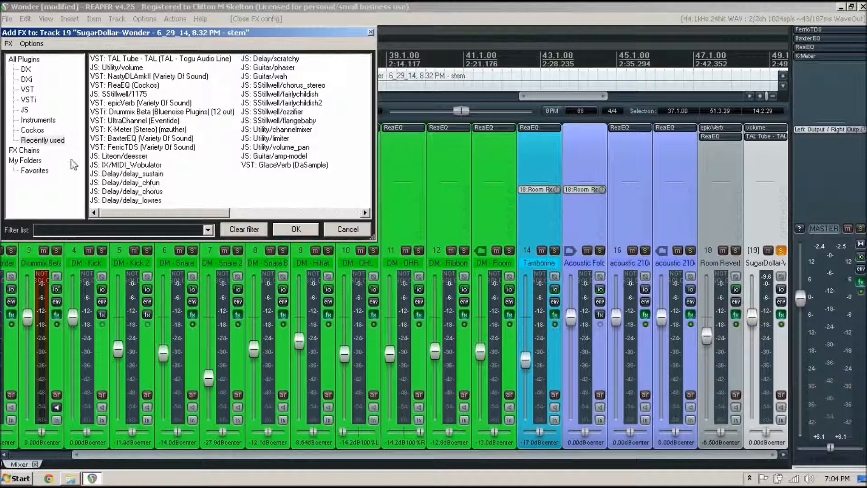
click(41, 140)
double_click(131, 85)
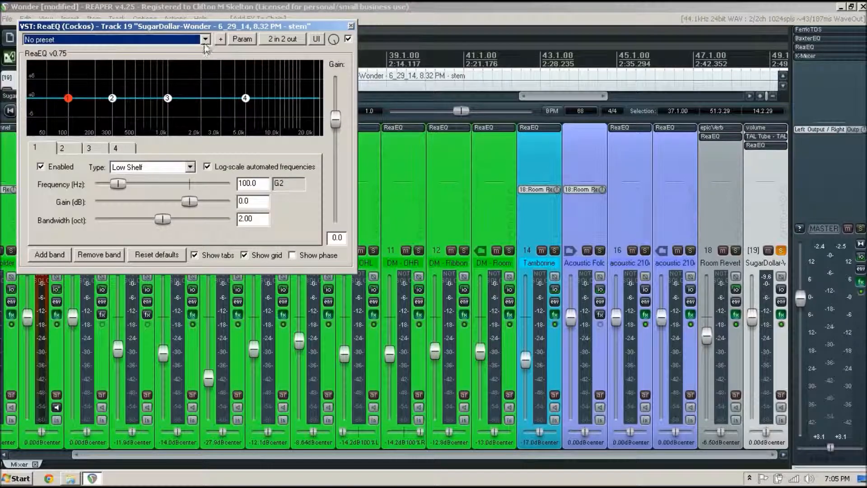
click(205, 40)
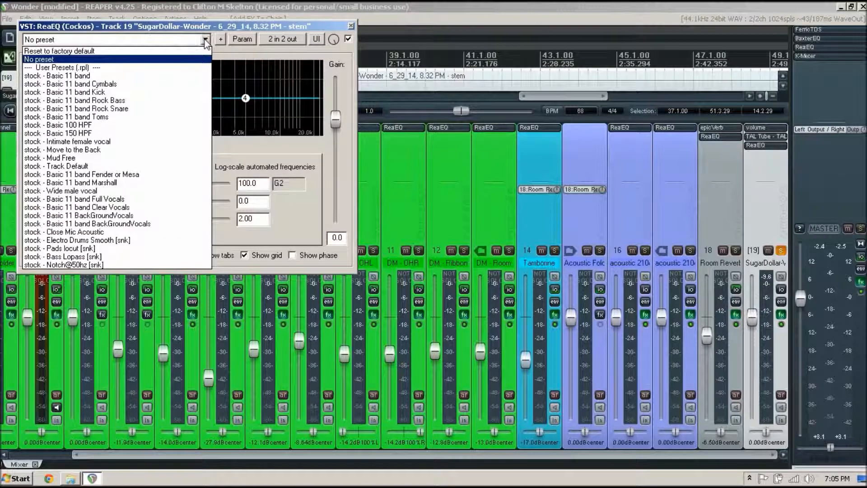
click(77, 125)
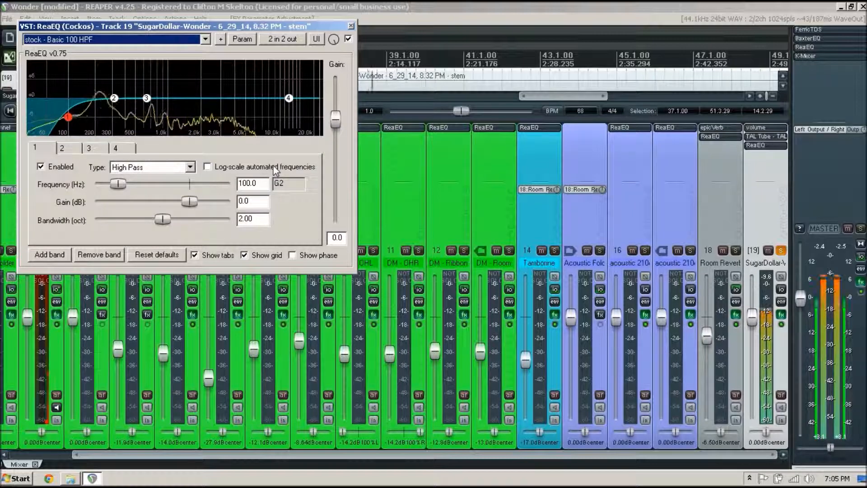
click(351, 26)
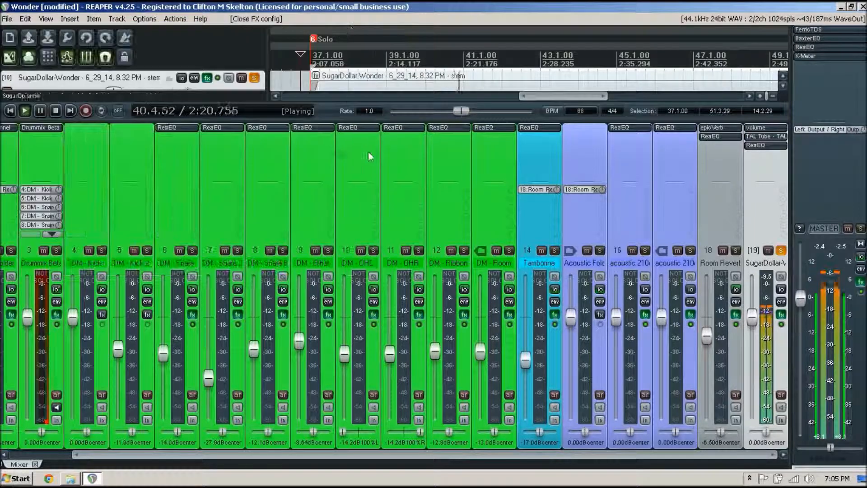
key(space)
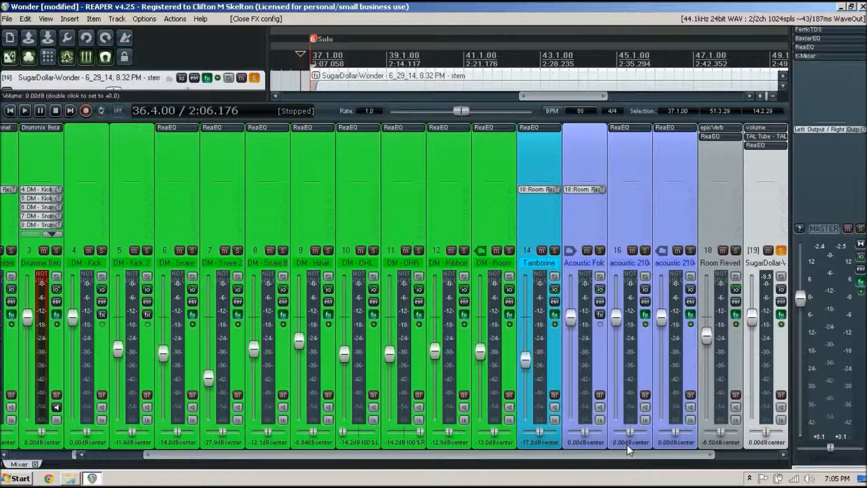
Step: Turn off the stem track's solo and insert a new track named Delay below it
key(ctrl+m)
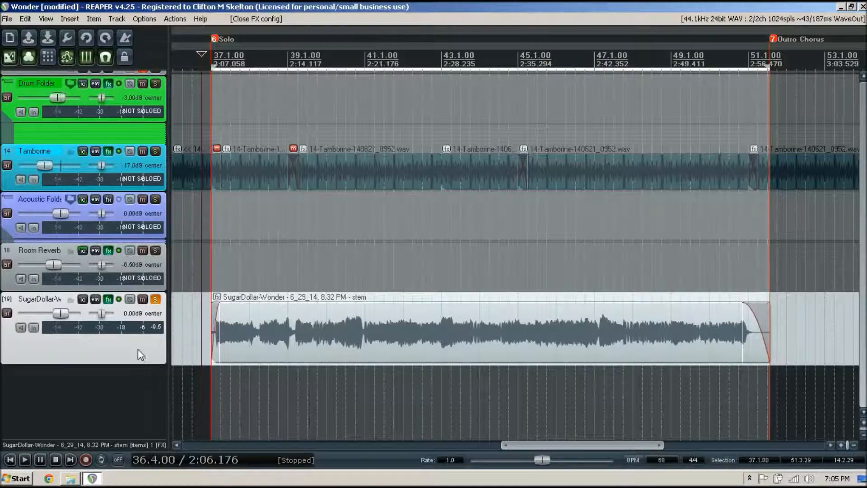
click(154, 299)
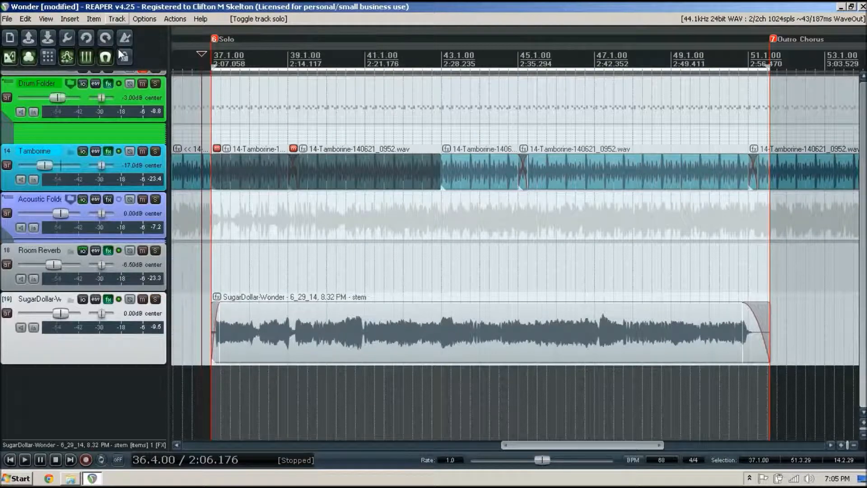
click(118, 19)
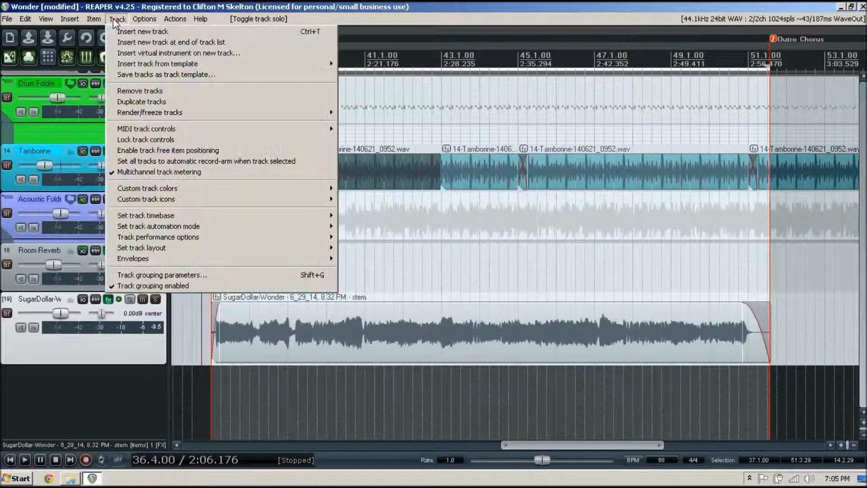
click(125, 32)
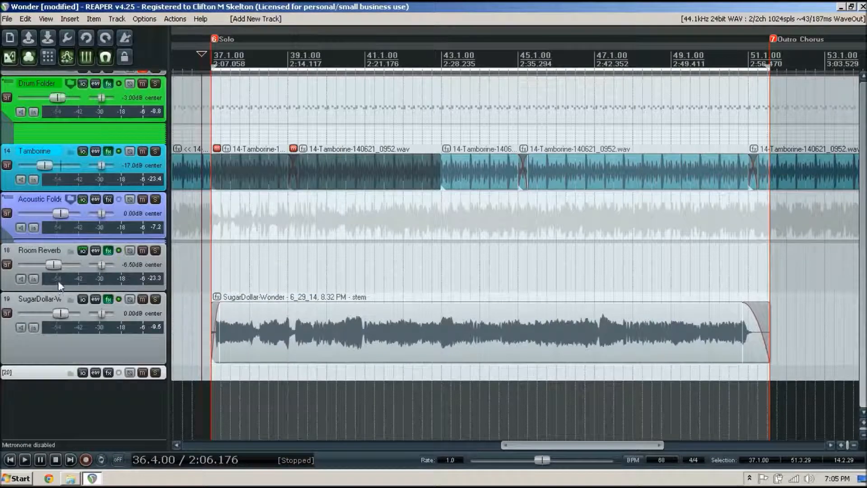
double_click(28, 373)
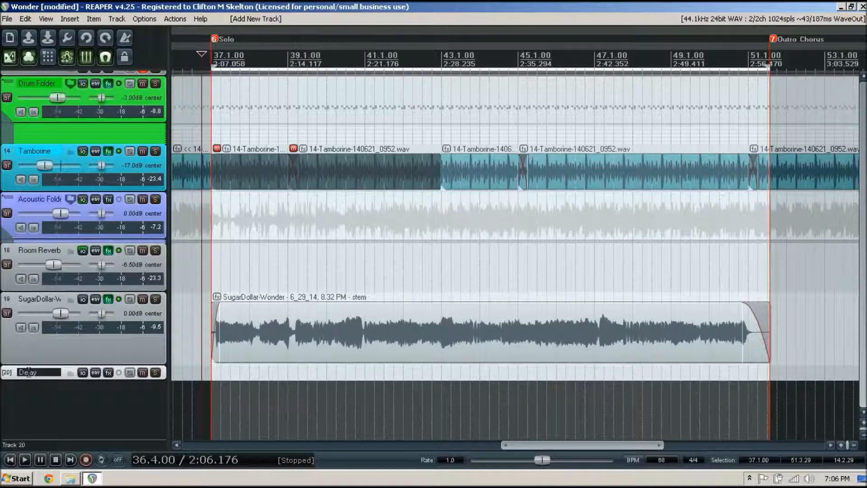
text(Delay)
key(Return)
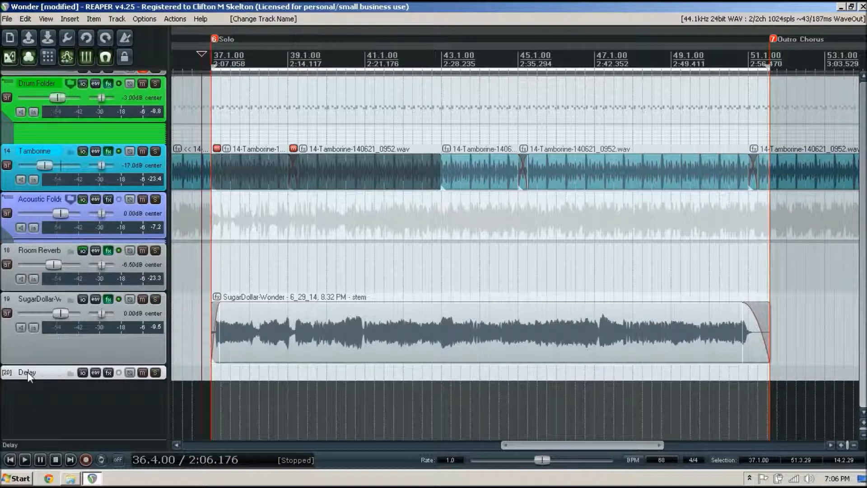
Step: Add the NastyDLAmkII delay plug-in to the Delay track
click(108, 372)
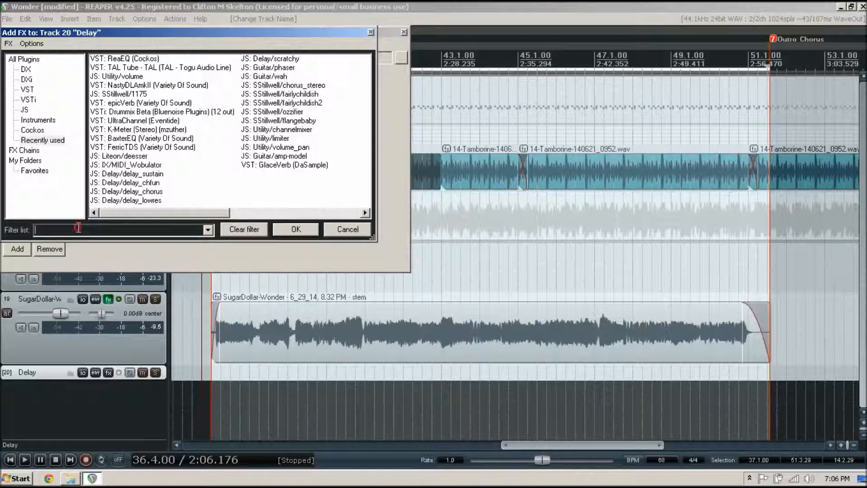
text(nast)
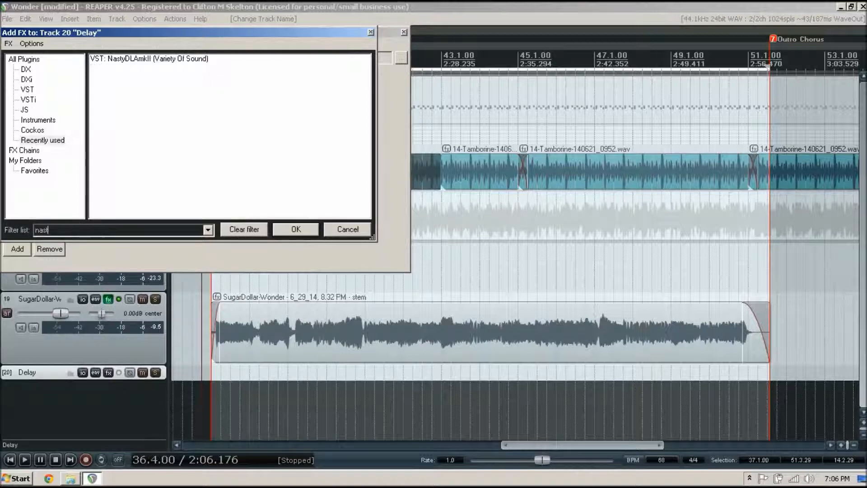
click(138, 60)
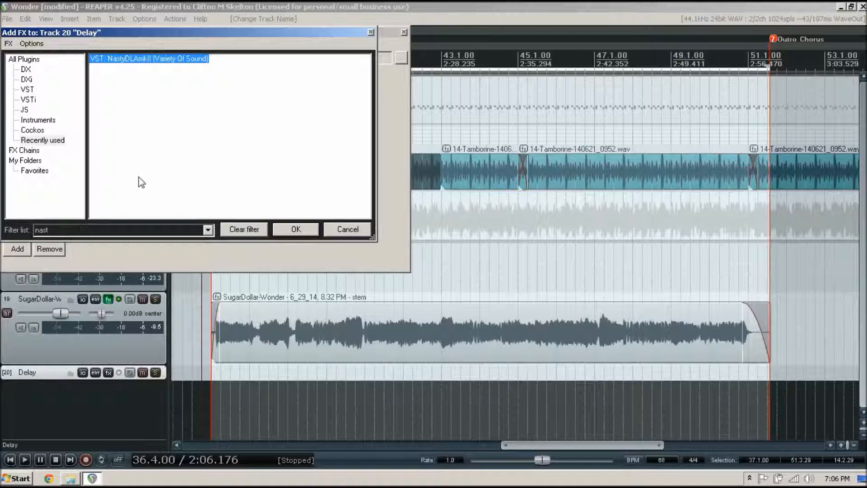
key(Return)
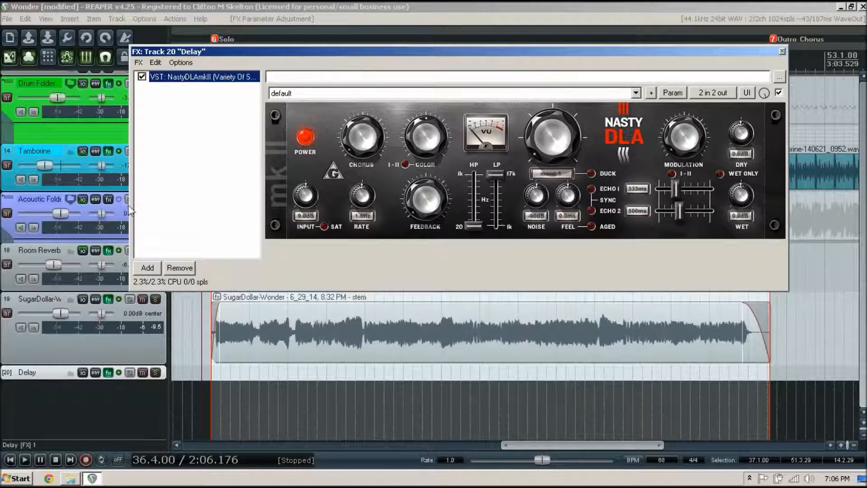
Step: Solo the stem track, expand the Delay track's height to show its controls, and start playback from 36.4.00
click(155, 299)
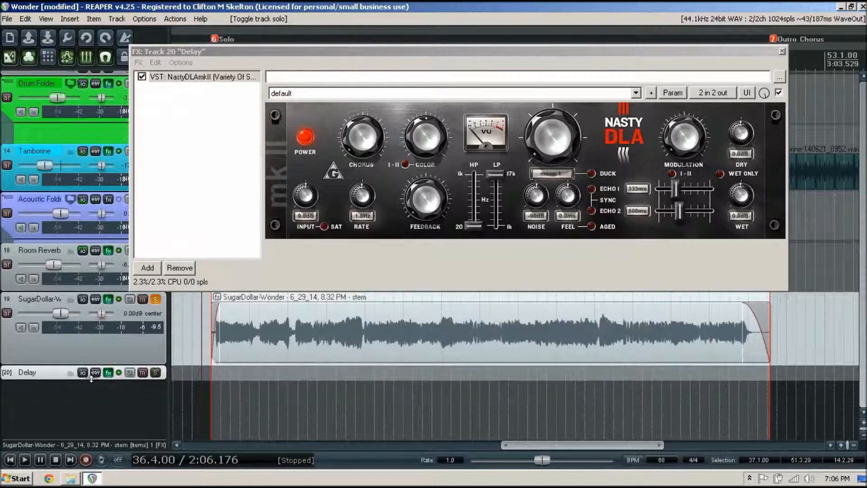
drag(94, 379, 95, 420)
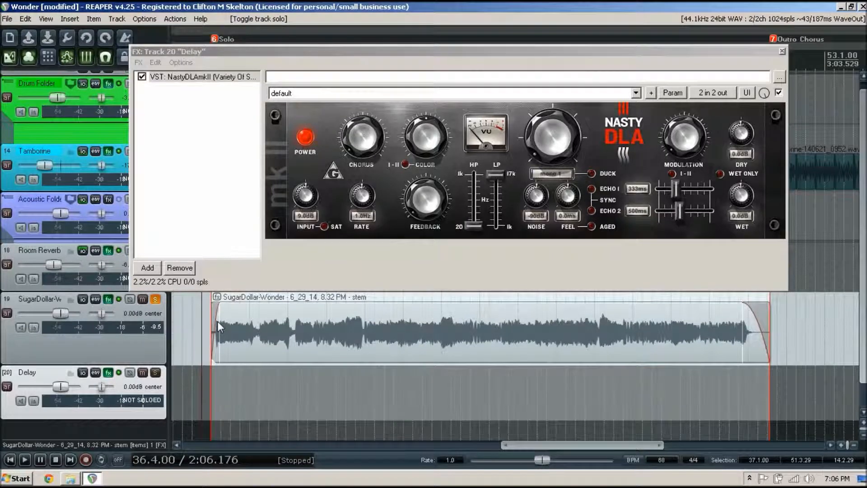
key(space)
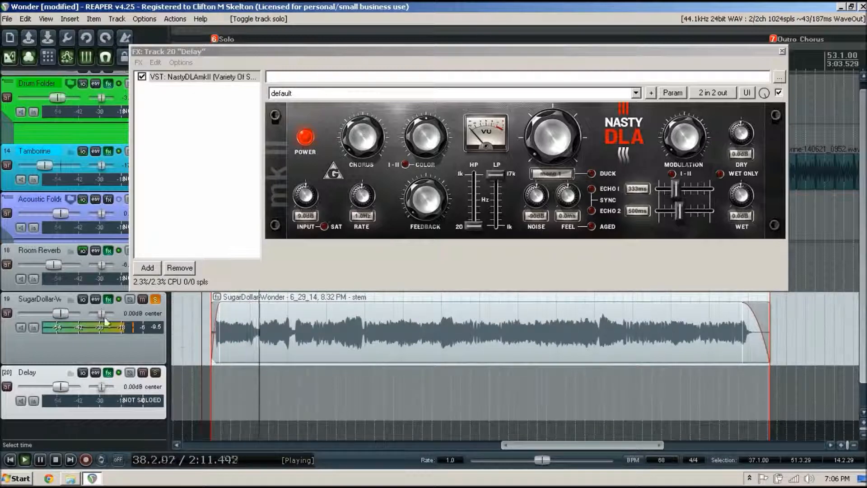
Step: Create a send from the stem track to the Delay track during playback, stop, and reduce the stem track's height
right_click(82, 300)
mouse_move(109, 324)
click(216, 325)
right_click(84, 300)
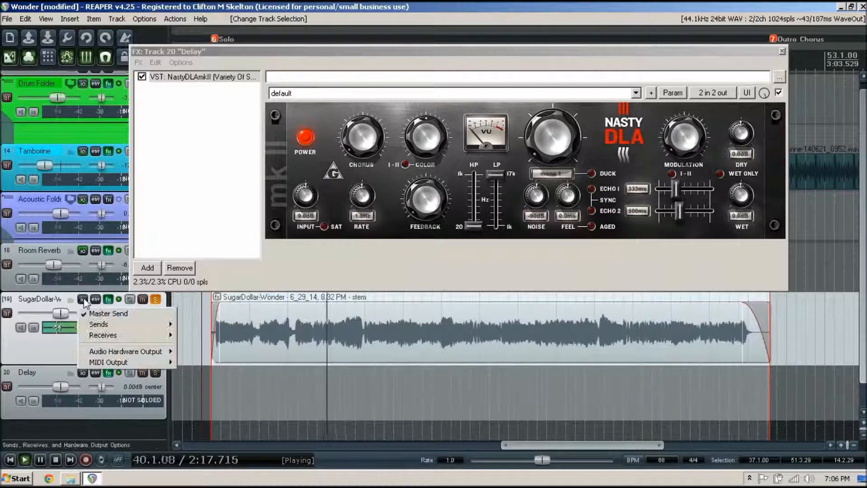
mouse_move(122, 326)
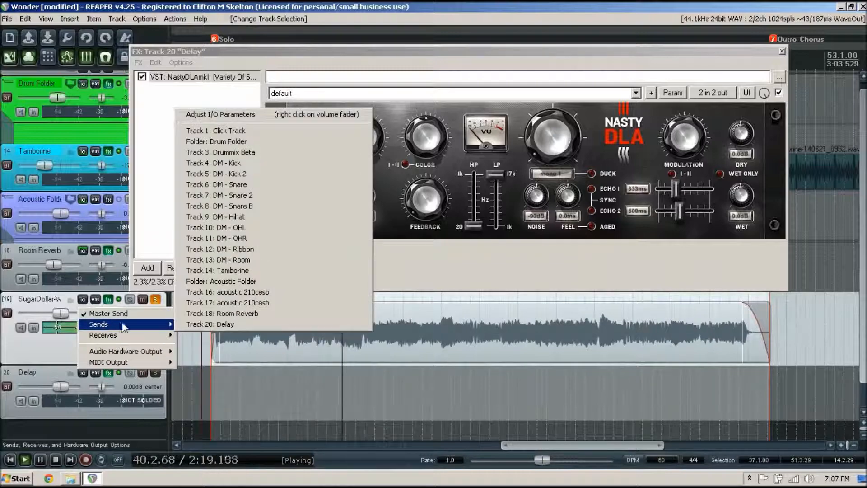
click(211, 324)
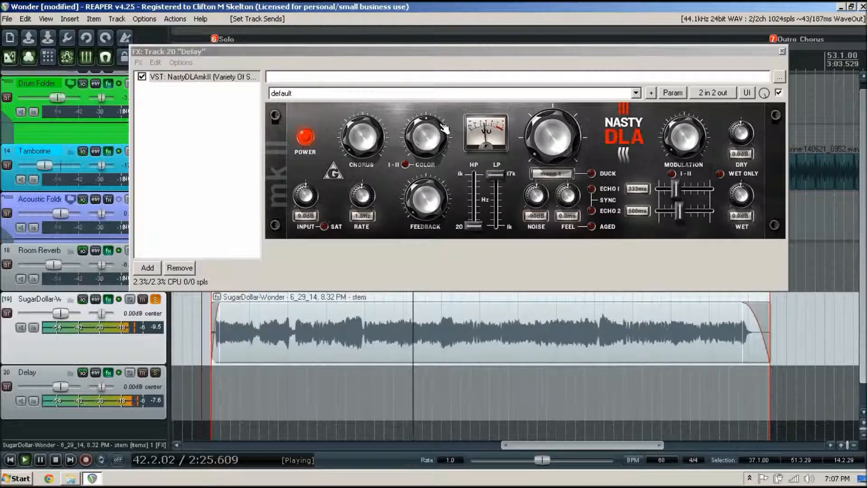
key(space)
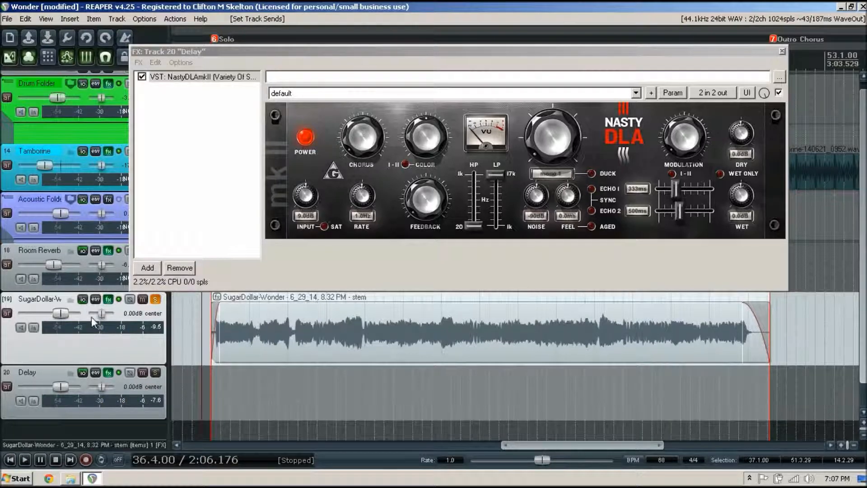
drag(92, 364, 95, 341)
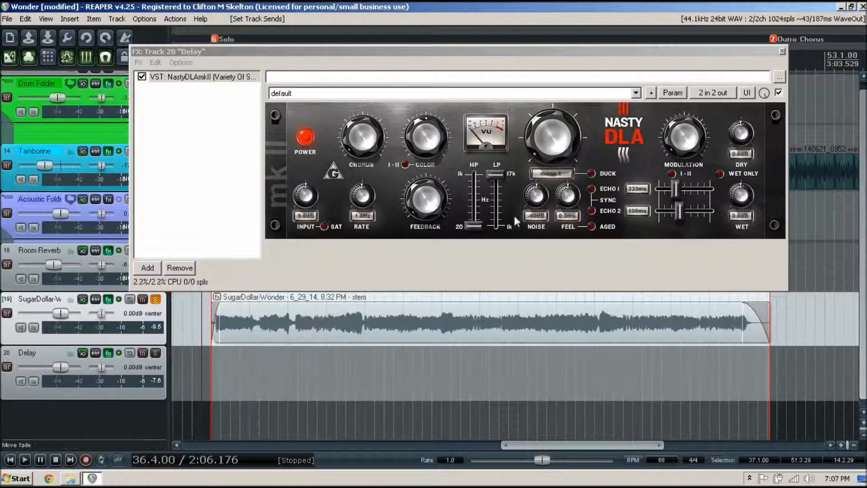
Step: Set NastyDLAmkII to wet only, load its modern chs + dly preset, and set the wet level to 12.0 dB
click(721, 175)
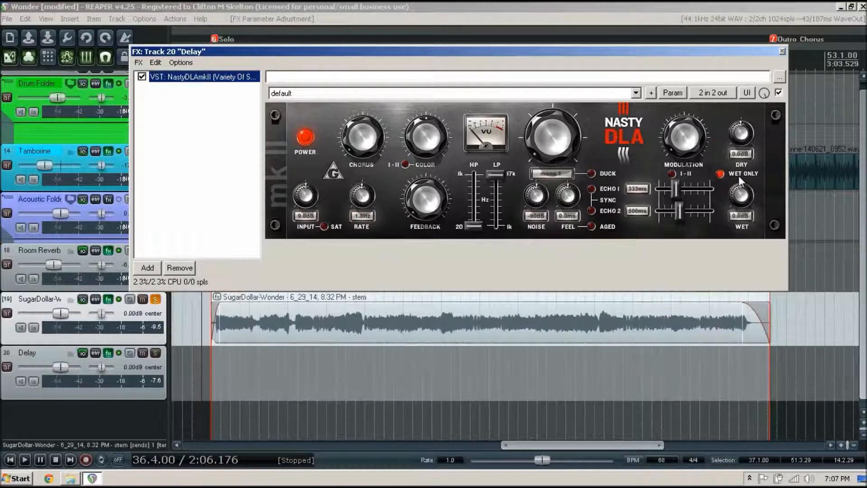
drag(741, 195, 739, 102)
click(636, 92)
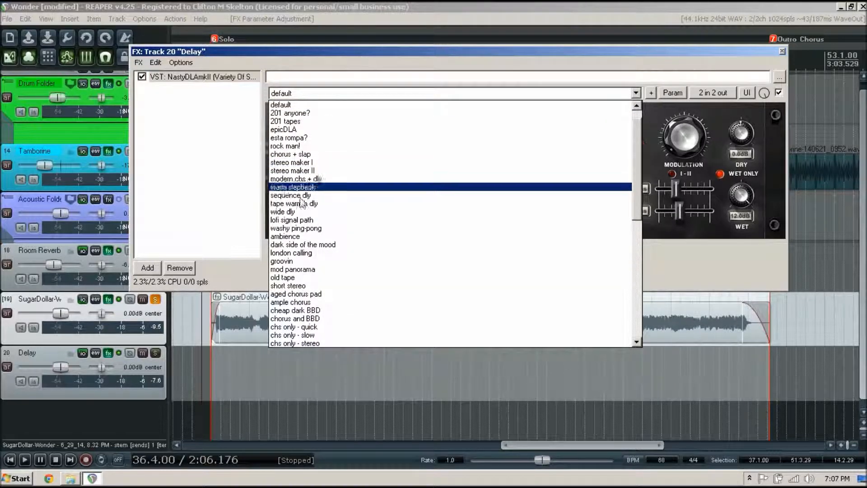
click(292, 179)
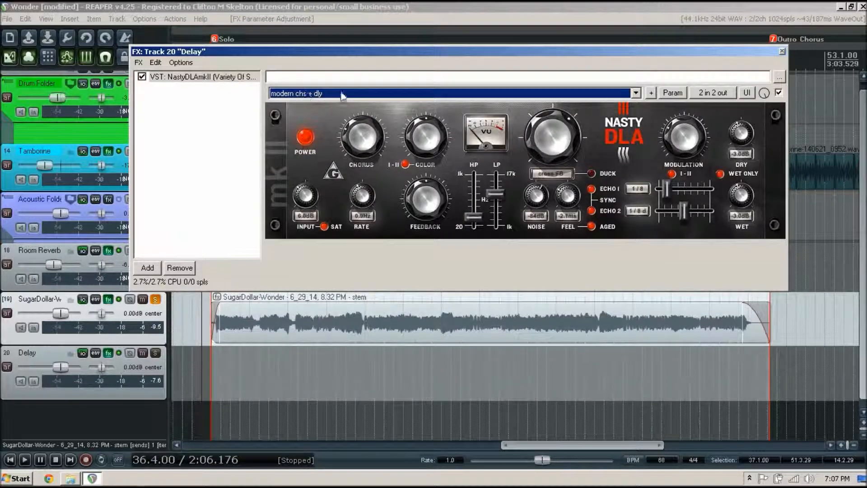
drag(741, 196, 740, 195)
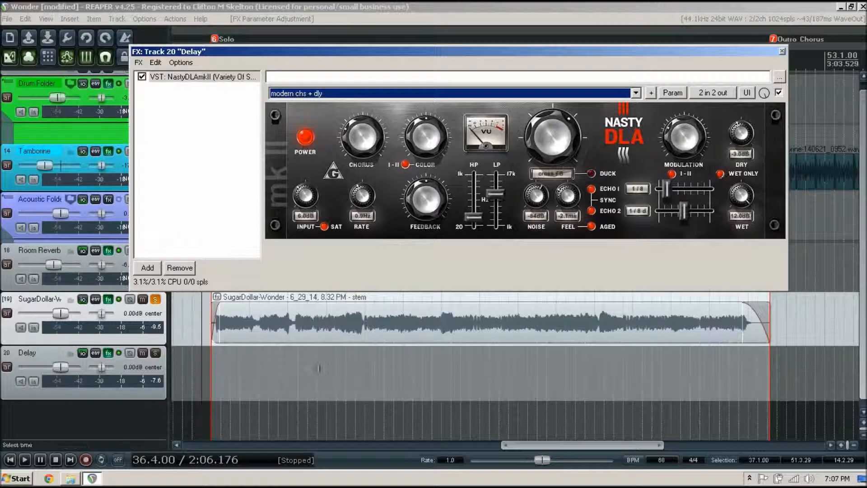
Step: Pull the Delay track's volume down to -inf, raise it to -28.2 dB while playing the soloed guitar, and stop playback
click(60, 367)
drag(61, 367, 15, 367)
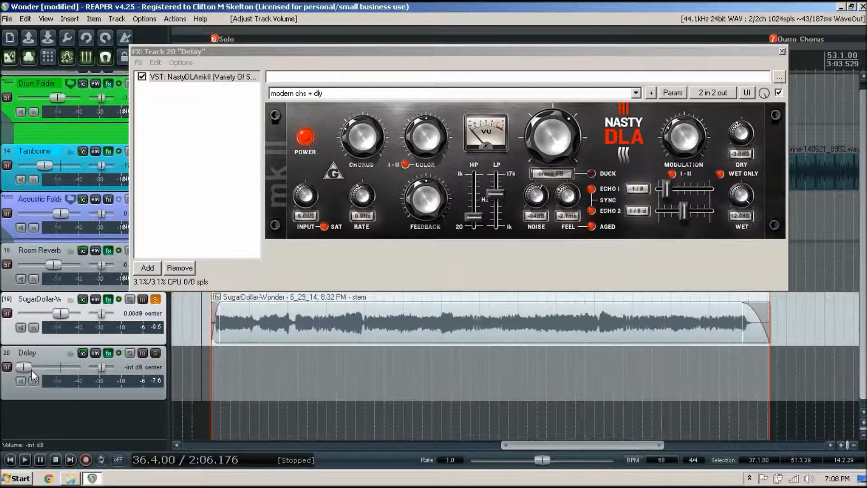
key(space)
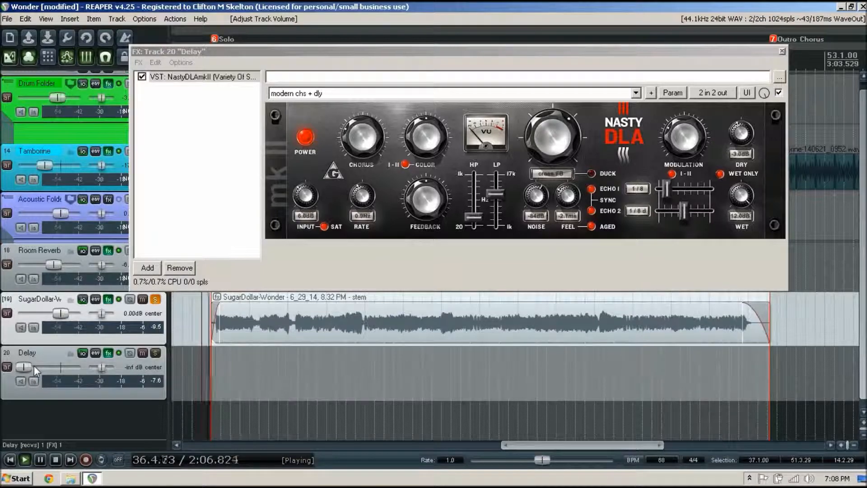
drag(24, 367, 41, 368)
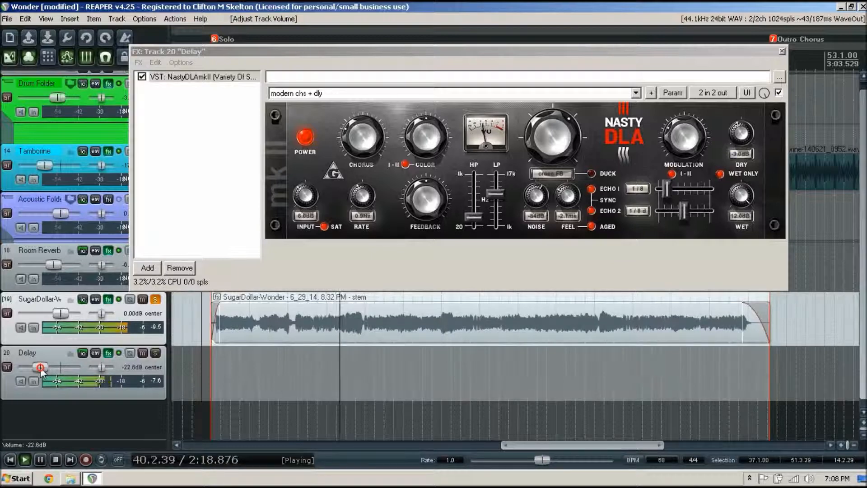
drag(39, 368, 37, 368)
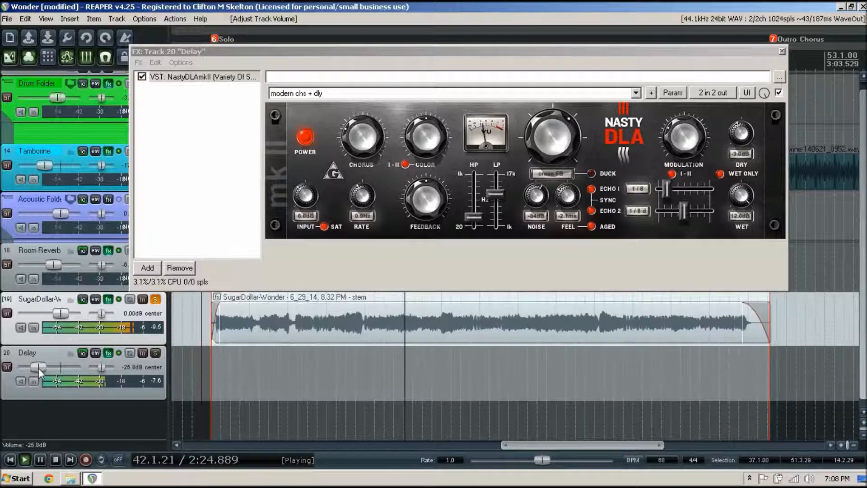
drag(38, 368, 35, 368)
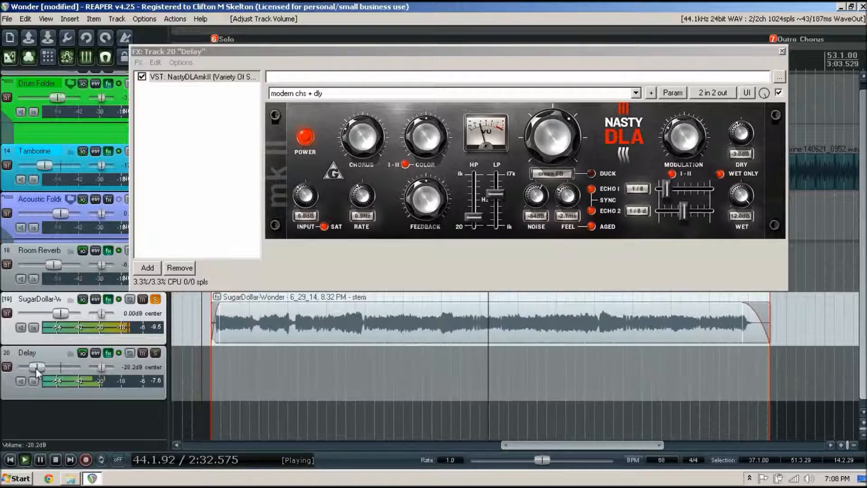
key(space)
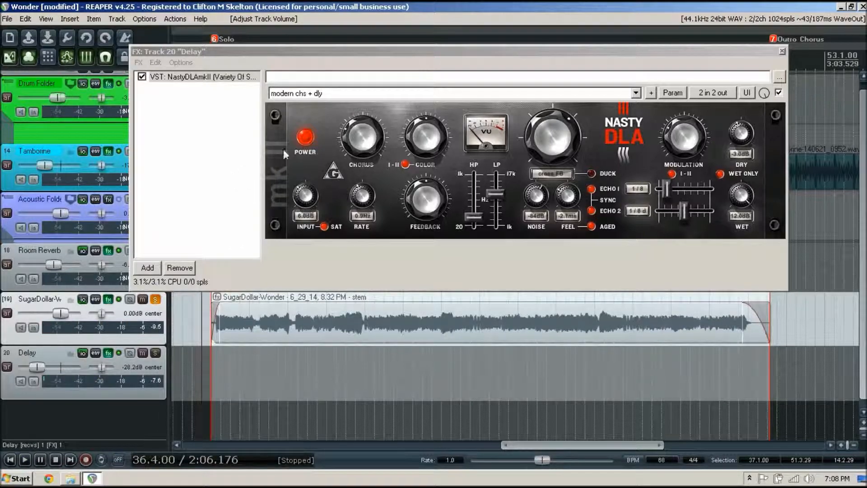
Step: Close the delay's effect window, turn off the stem track's solo, and play the full mix from 36.4.00
click(782, 52)
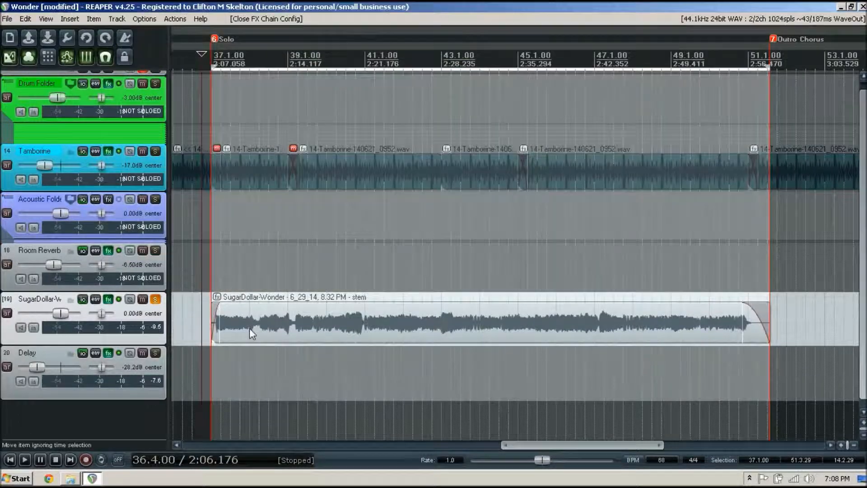
click(155, 300)
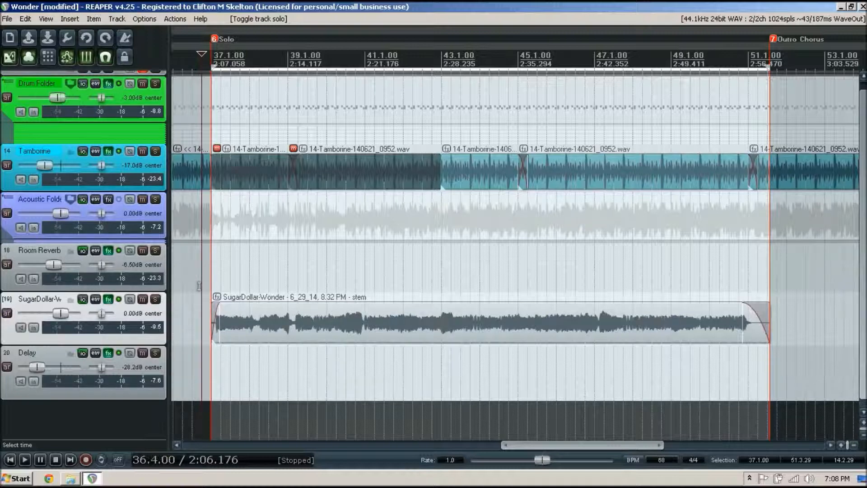
key(space)
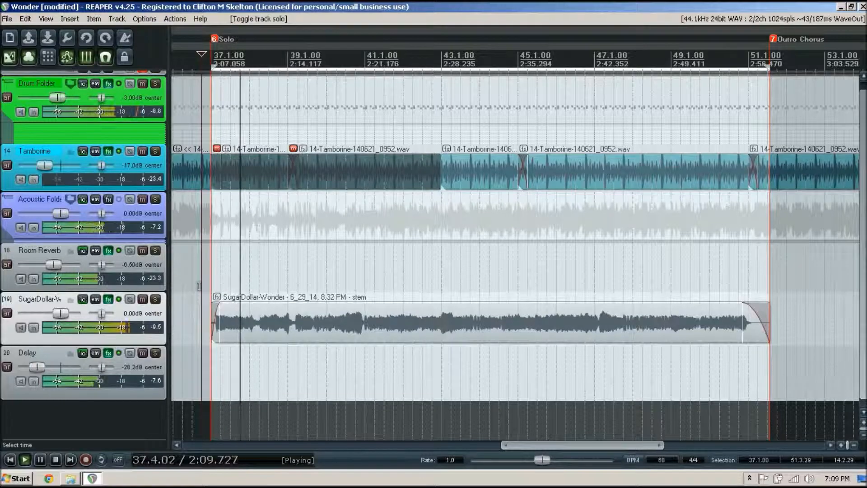
Step: Set the stem track's volume to -3.00 dB during playback, listen through the solo section, and stop
drag(65, 317, 63, 319)
scroll(60, 318, down, 2)
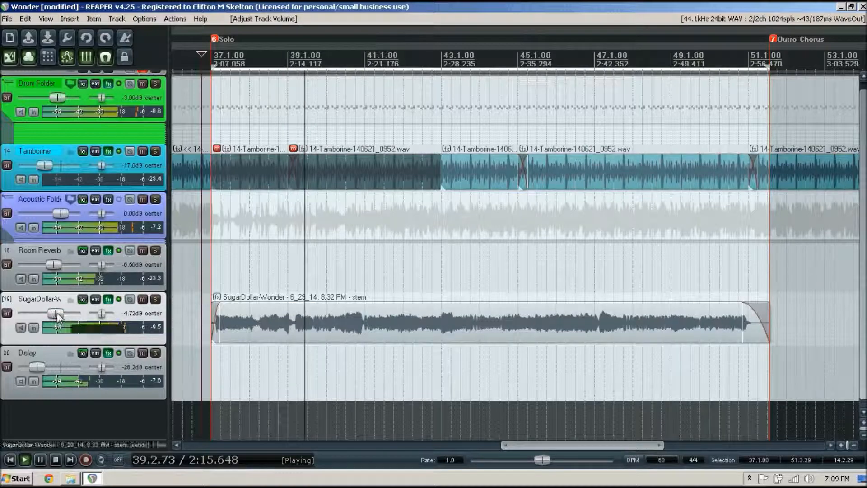
right_click(59, 315)
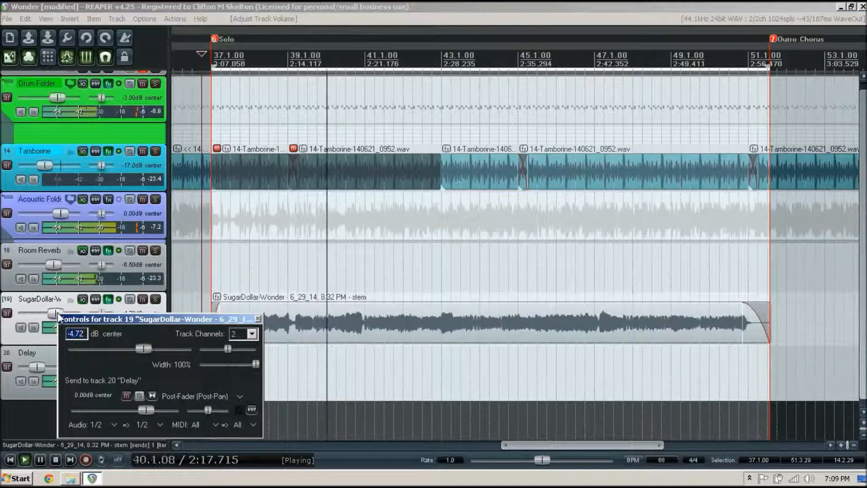
text(-3)
key(Return)
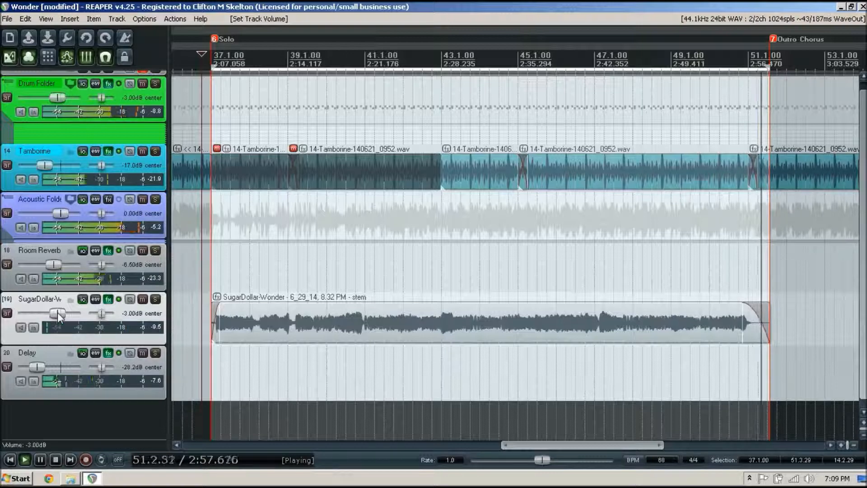
key(space)
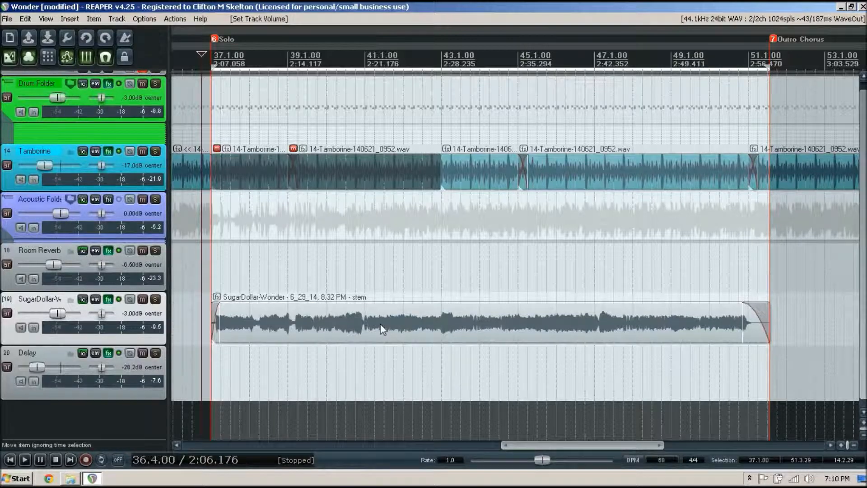
Step: Review the Render to File settings for the entire project's master mix and close them without rendering
click(7, 19)
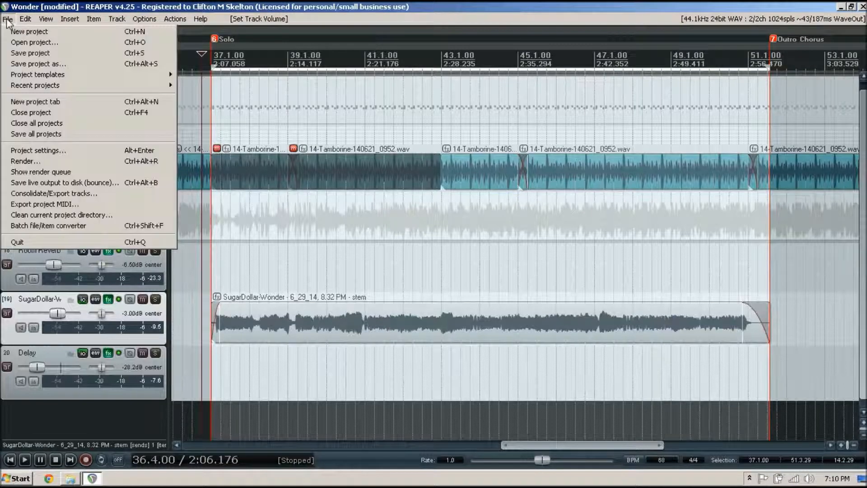
click(32, 161)
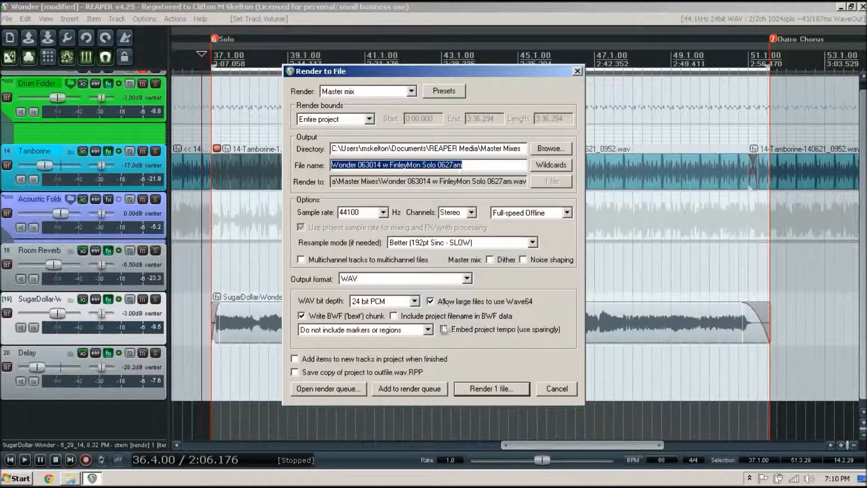
click(558, 389)
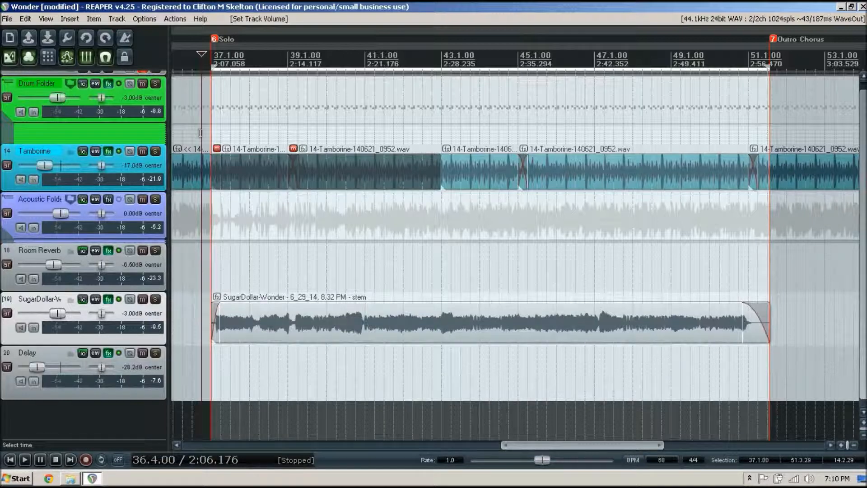
Step: Turn on repeat playback for the time selection over the Solo section
click(102, 459)
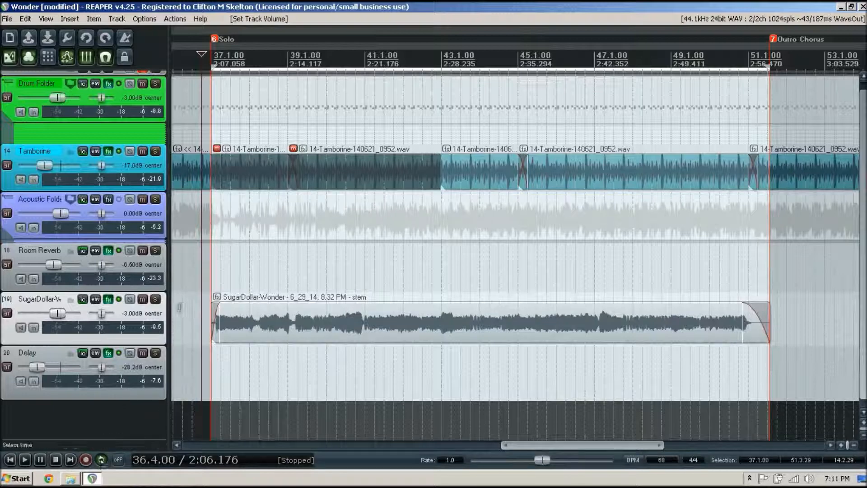